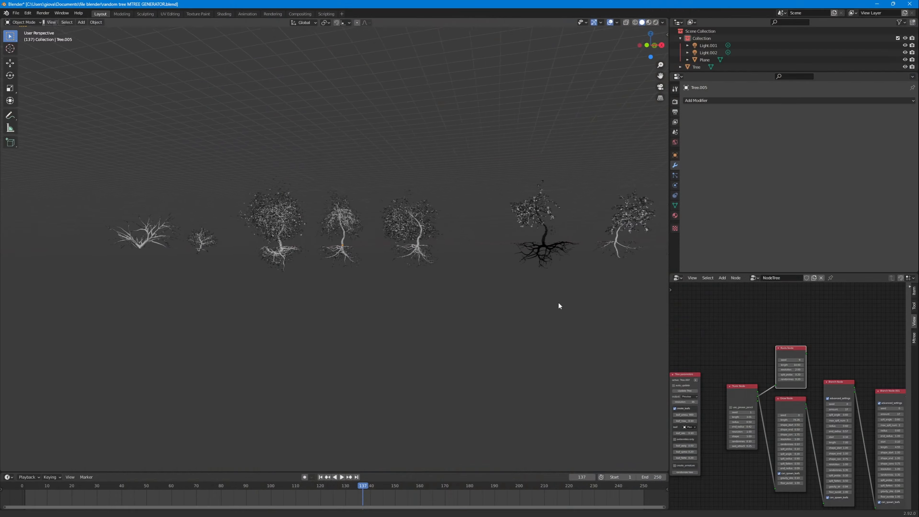
scroll(553, 306, "up", 3)
middle_click_drag(550, 306, 440, 247)
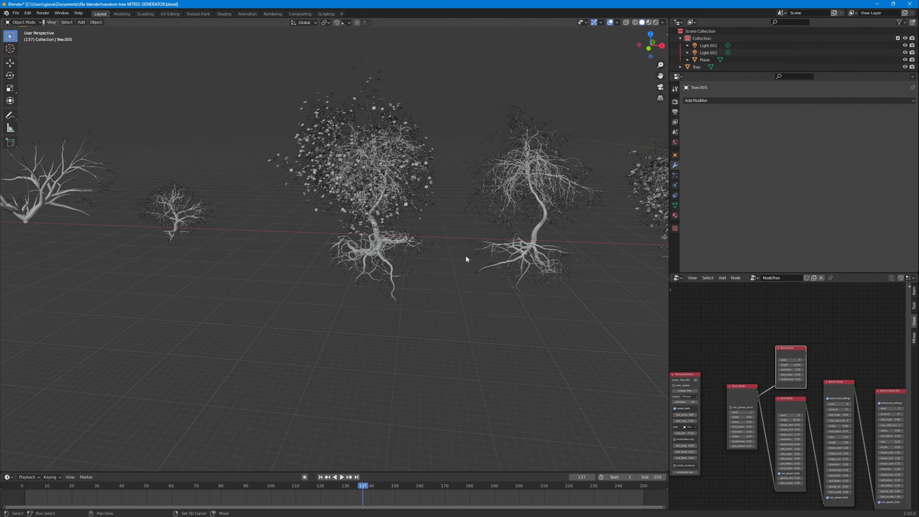
scroll(505, 261, "up", 2)
middle_click_drag(508, 262, 359, 250, "shift")
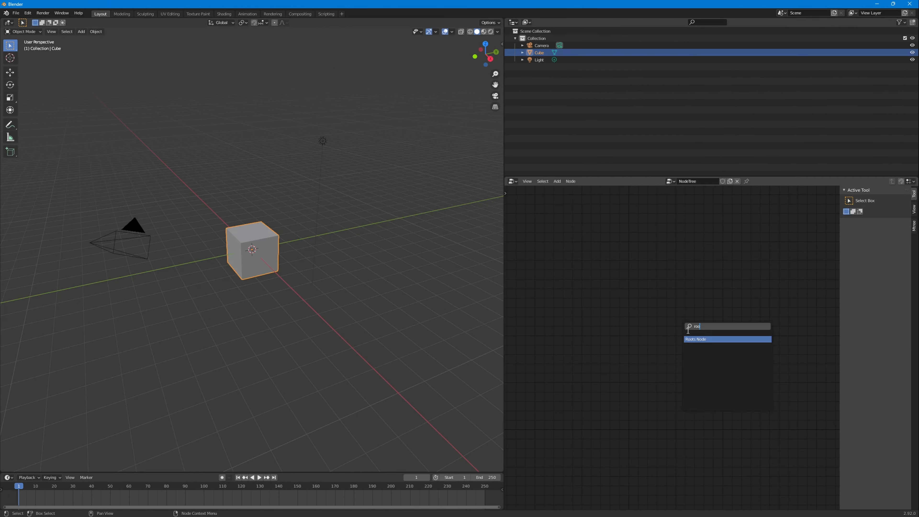
left_click(718, 337)
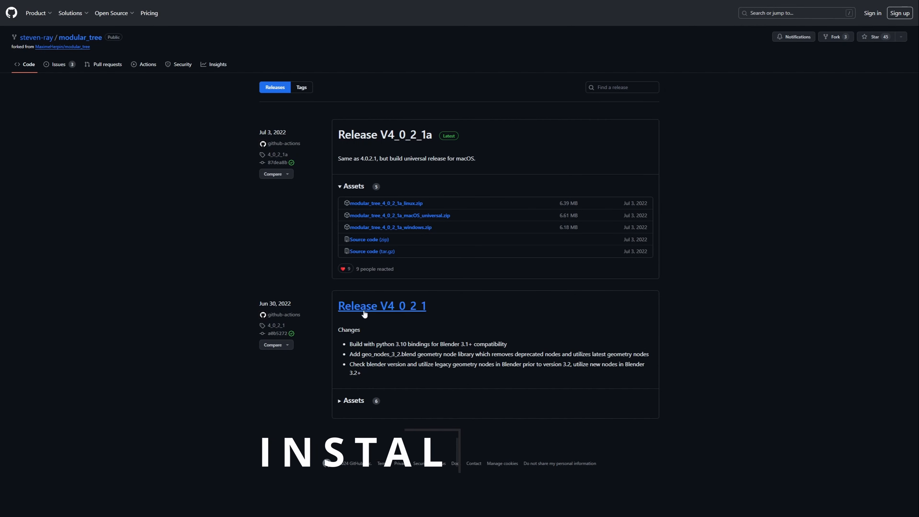
Install the Modular Tree add-on in Blender's preferences from modular_tree_4_0_2_1a_windows.zip in the Downloads folder.
left_click(28, 14)
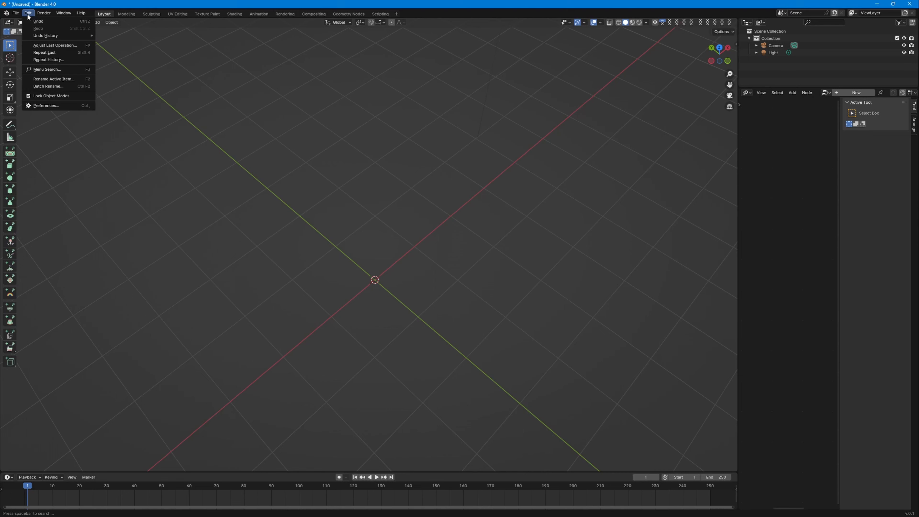
left_click(52, 106)
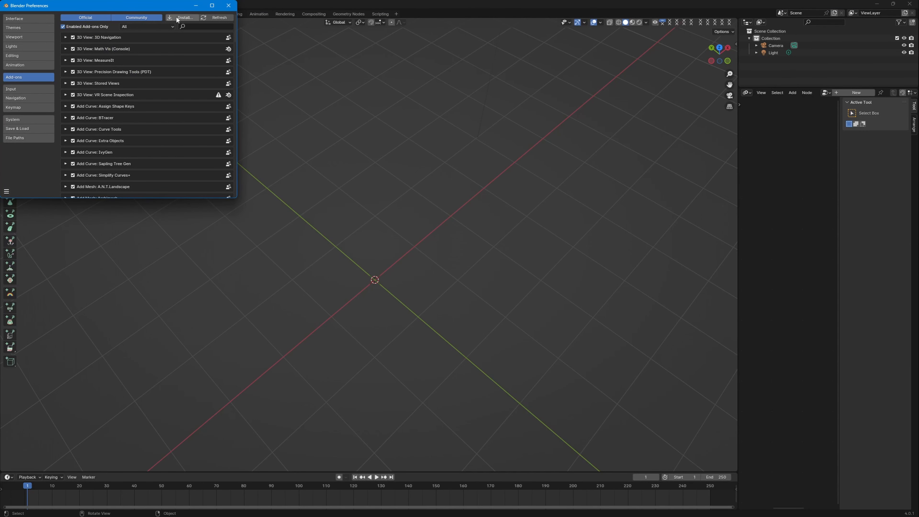
left_click(176, 17)
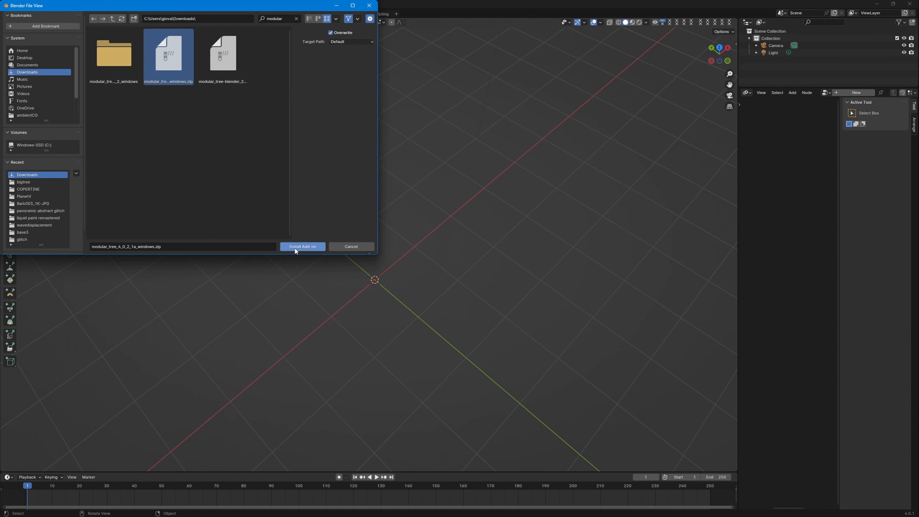
left_click(301, 250)
Filter the add-on list by "modul", look up the Modular Tree entry and close the preferences.
left_click(202, 26)
type("modul")
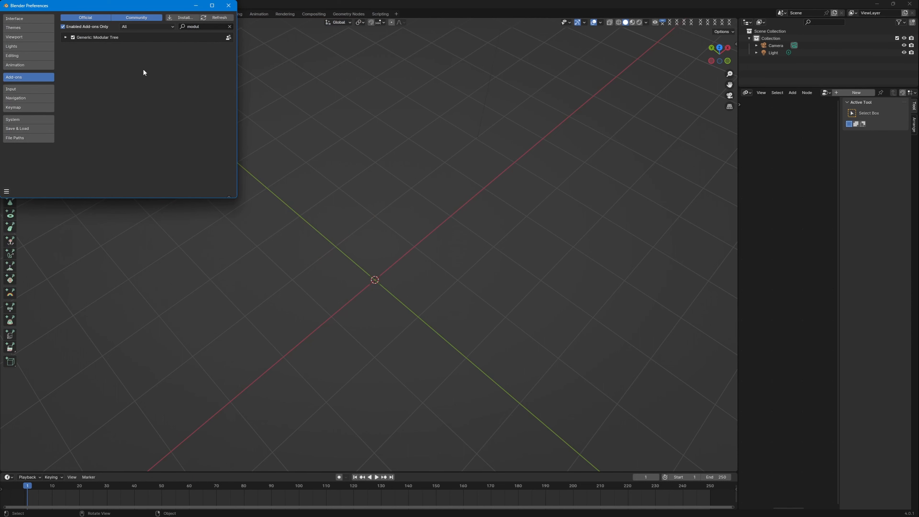
left_click(66, 38)
left_click(228, 6)
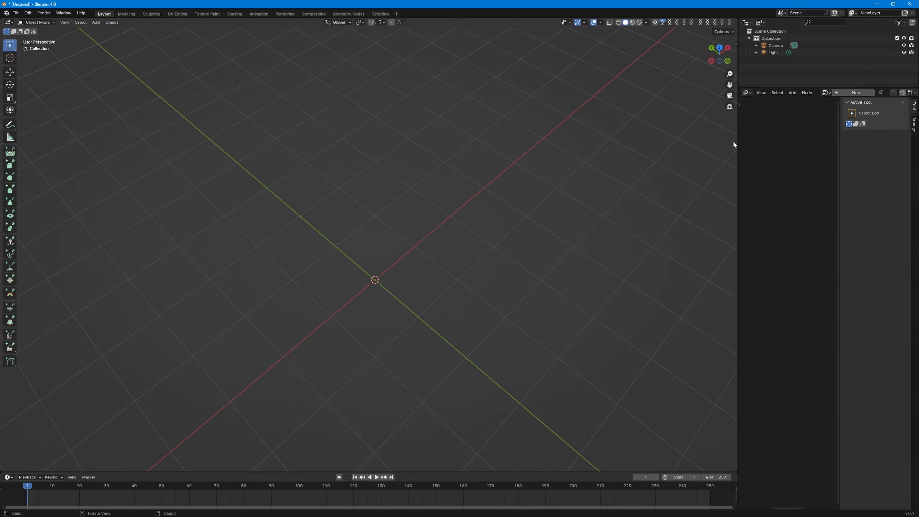
Widen the area beside the 3D view, set it to the Mtree editor and create a new node tree.
left_click_drag(737, 141, 510, 120)
left_click(520, 92)
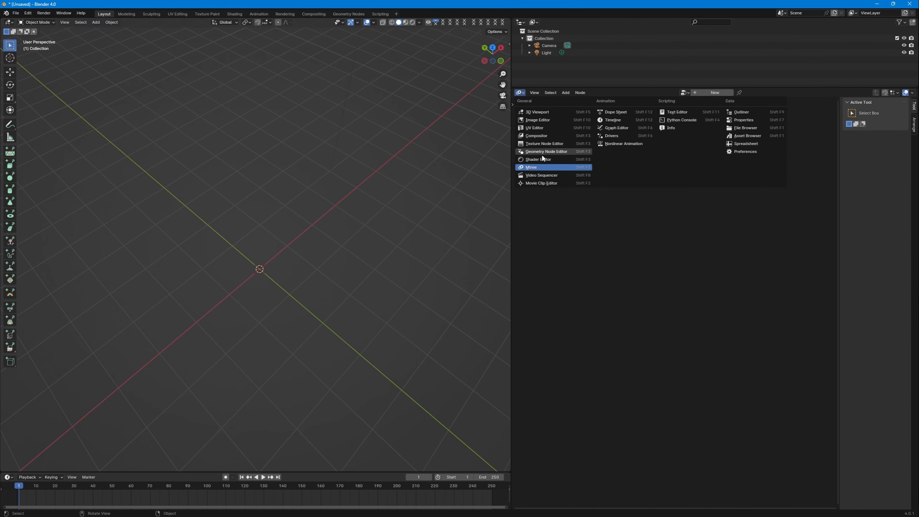
left_click(558, 168)
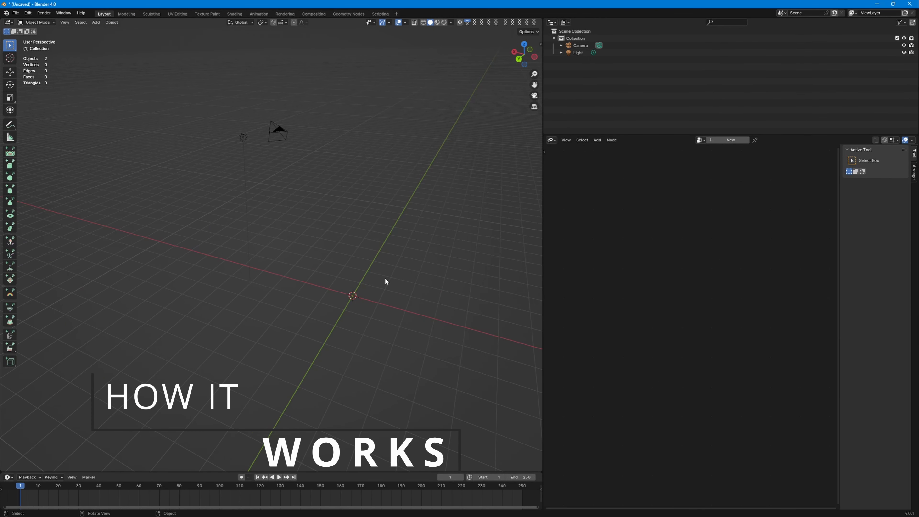
left_click(731, 140)
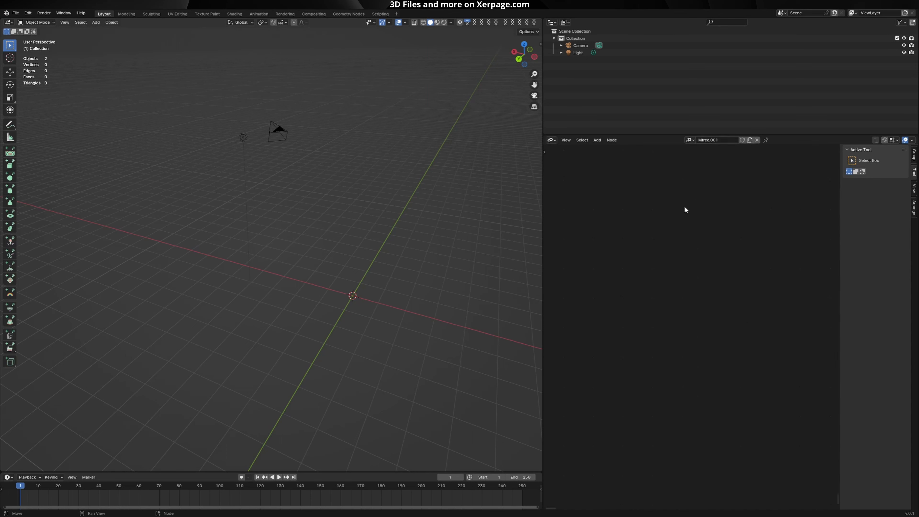
Add a Tree Mesher node and a Trunk node to the empty node tree.
key("shift+a")
mouse_move(611, 293)
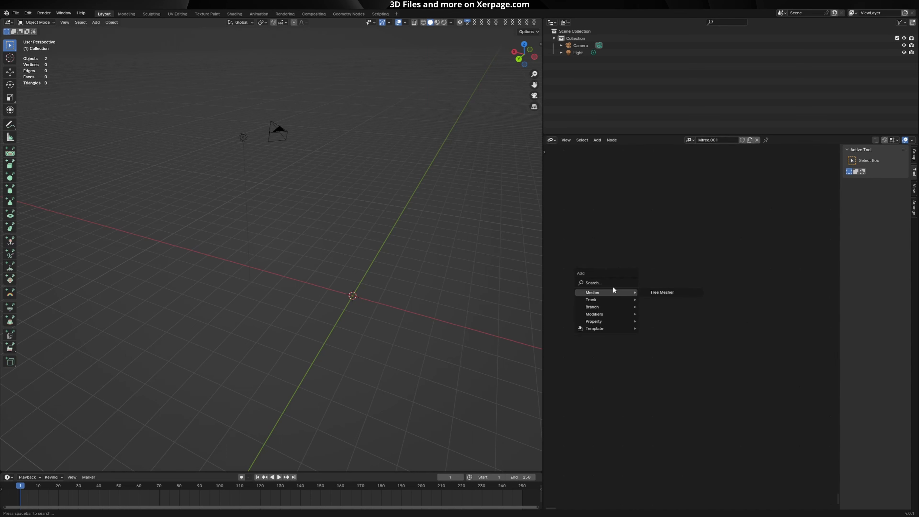
left_click(649, 293)
left_click(615, 289)
key("shift+a")
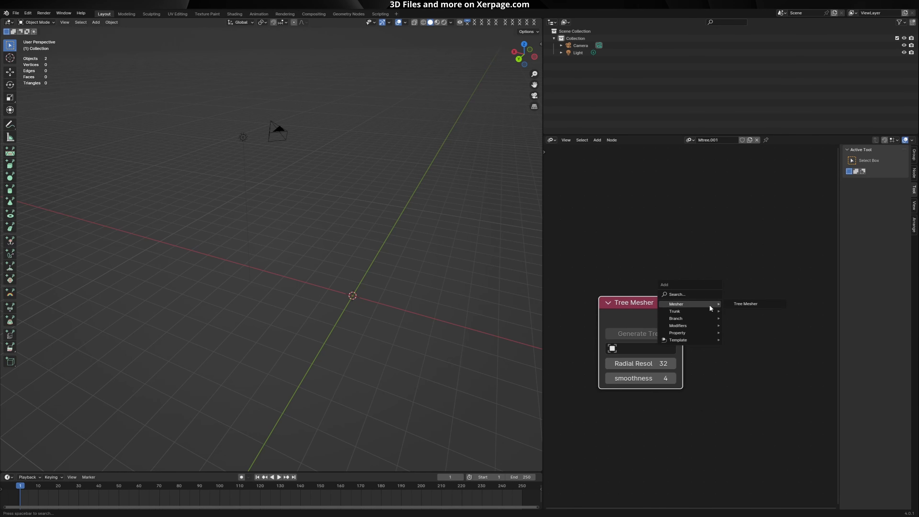
mouse_move(680, 311)
left_click(741, 311)
left_click(615, 283)
Add a Branches node after the Trunk node.
key("shift+a")
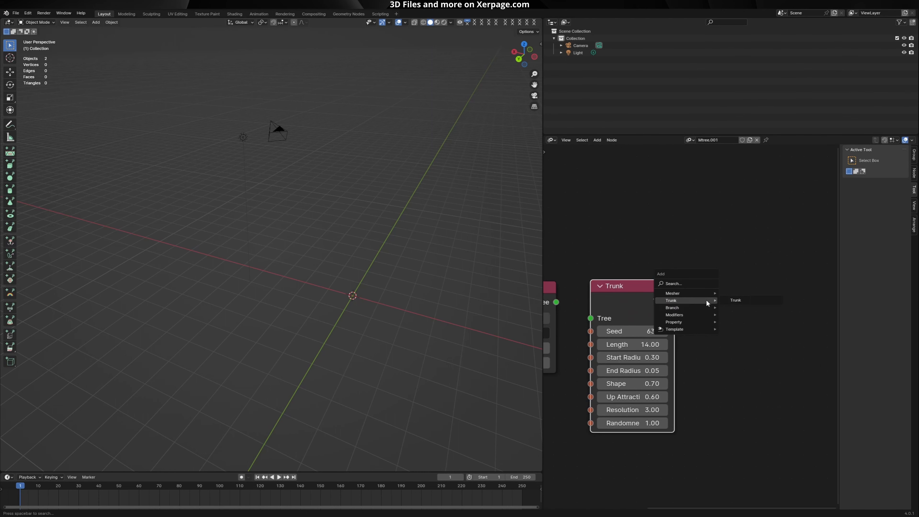
left_click(742, 311)
left_click(724, 258)
middle_click_drag(687, 275, 742, 265)
Link Tree Mesher to Trunk and Trunk to Branches through their Tree sockets, and generate the tree.
left_click_drag(611, 292, 646, 309)
left_click_drag(728, 291, 778, 284)
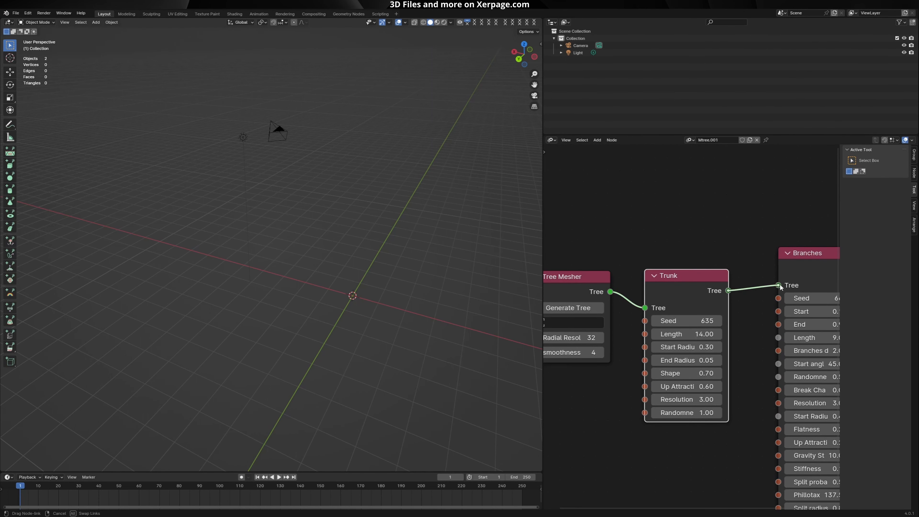
middle_click_drag(565, 307, 697, 282)
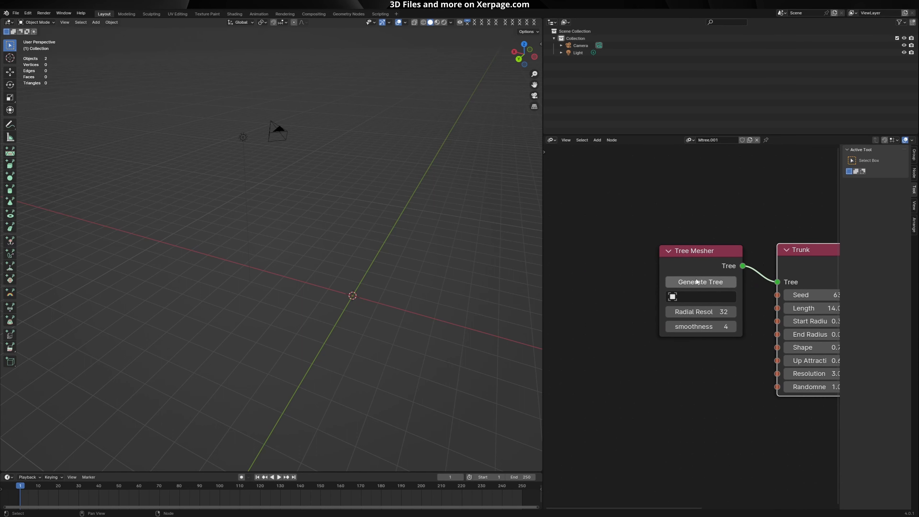
left_click(709, 282)
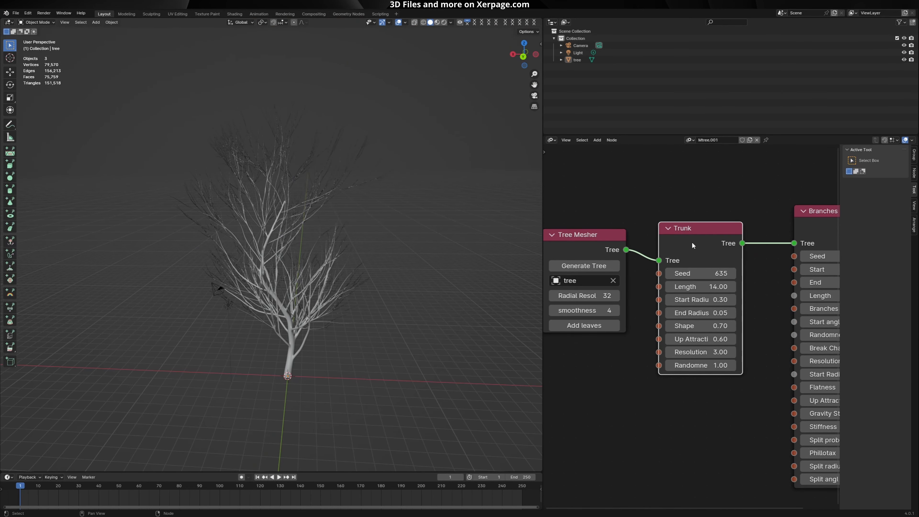
Set the Trunk's seed to 654, start radius 0.60, end radius 0.14, shape 0.58, up attraction 1.56 and resolution 6.93.
middle_click_drag(692, 246, 661, 242)
scroll(661, 242, "up", 1)
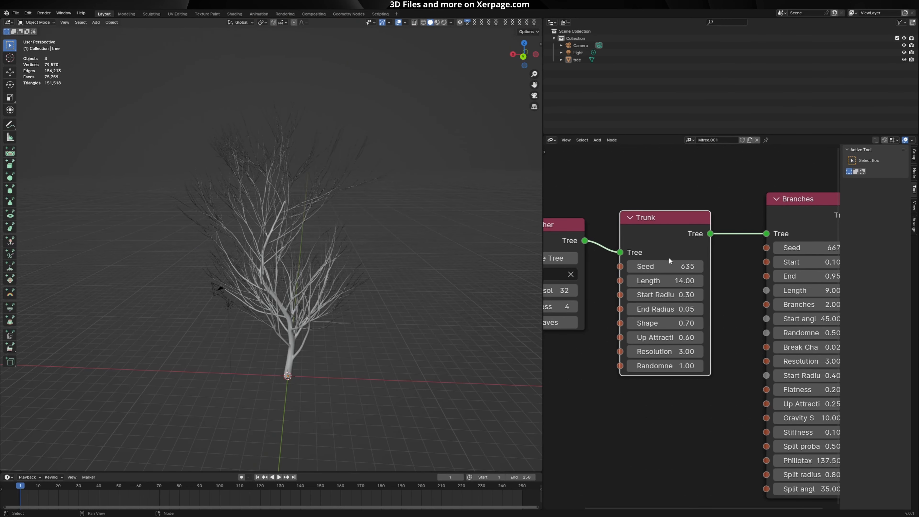
left_click_drag(670, 266, 677, 351)
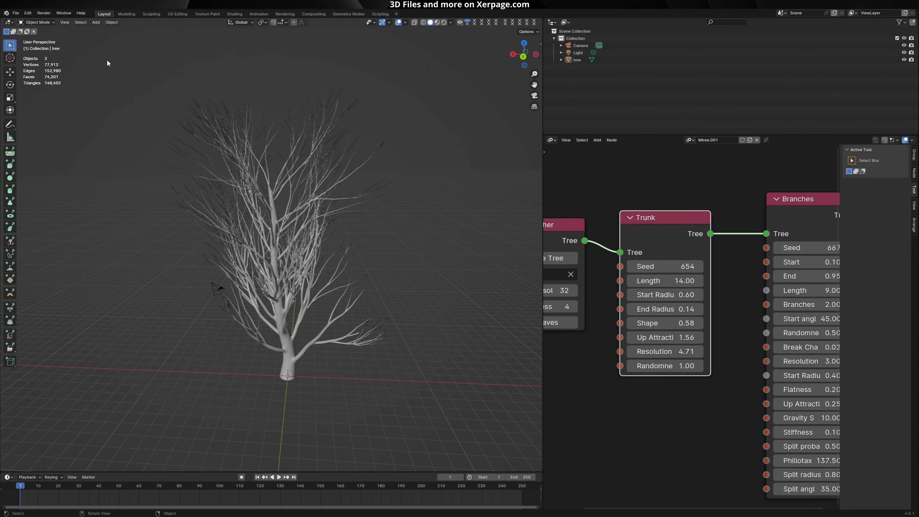
mouse_move(676, 351)
left_mouse_down()
mouse_move(734, 351)
mouse_move(666, 351)
left_mouse_up()
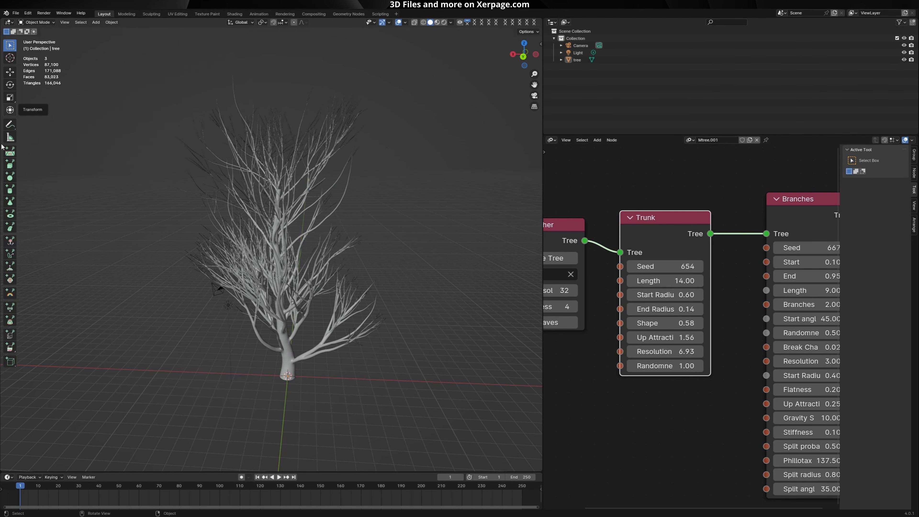
Adjust the radial resolution and smoothness of the Tree Mesher node.
middle_click_drag(607, 353, 734, 364)
scroll(676, 348, "up", 3)
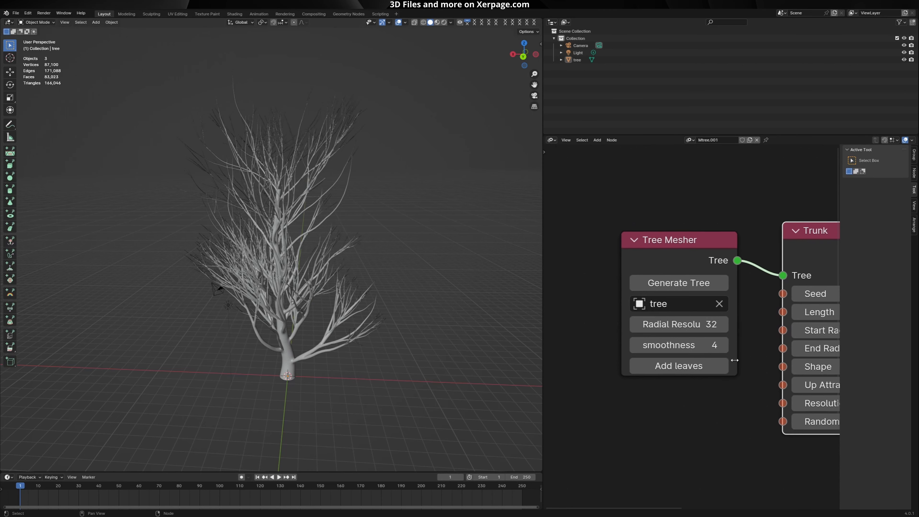
left_click_drag(691, 322, 705, 345)
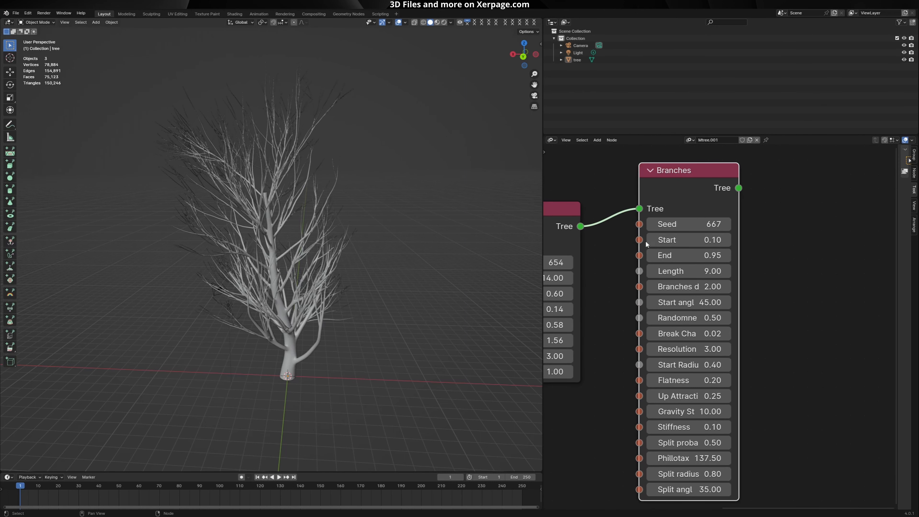
Adjust the Start value of the Branches node to change where branches begin along the trunk.
scroll(718, 230, "down", 3)
middle_click_drag(775, 279, 795, 266)
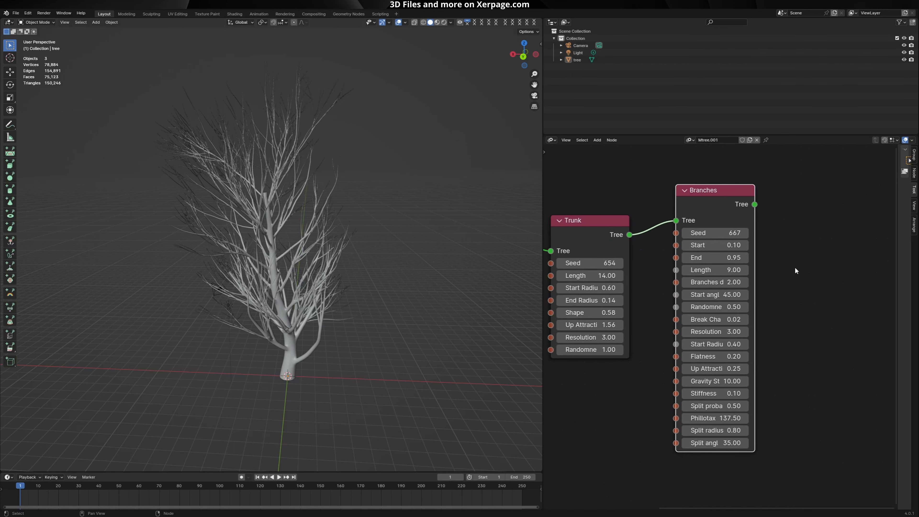
left_click_drag(710, 203, 710, 203)
left_click(710, 203)
scroll(706, 220, "up", 1)
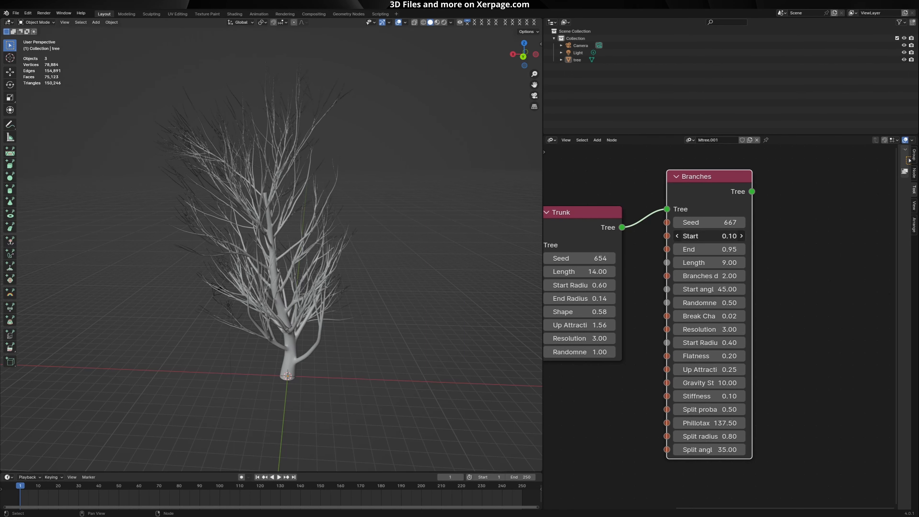
left_click_drag(709, 235, 745, 236)
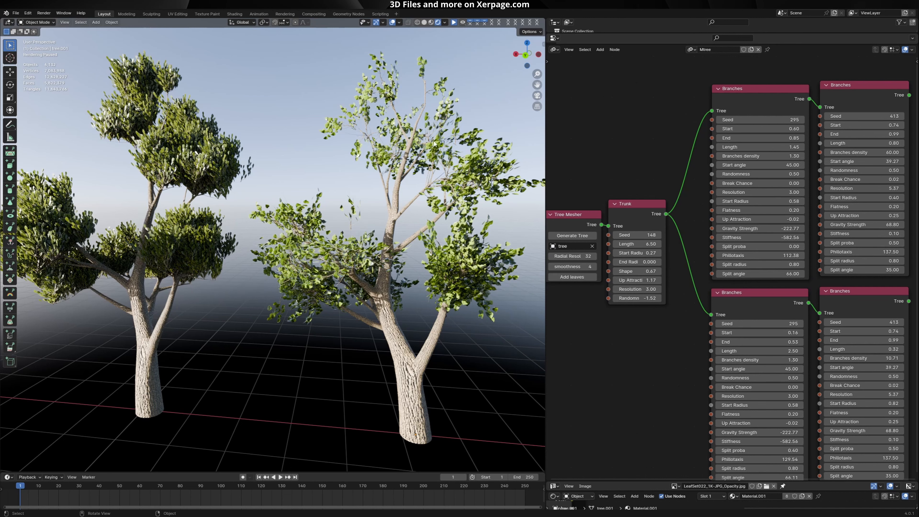
Compare the settings of the upper and lower Branches nodes fed by the Trunk in the finished tree's node setup.
left_click_drag(738, 64, 759, 389)
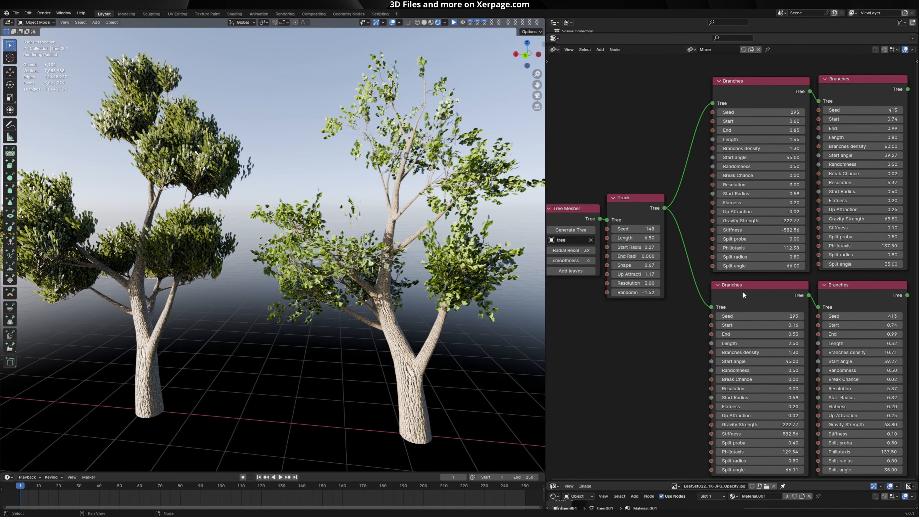
left_click_drag(743, 292, 734, 294)
scroll(724, 300, "up", 6)
middle_click_drag(687, 337, 673, 174)
left_click_drag(673, 174, 669, 180)
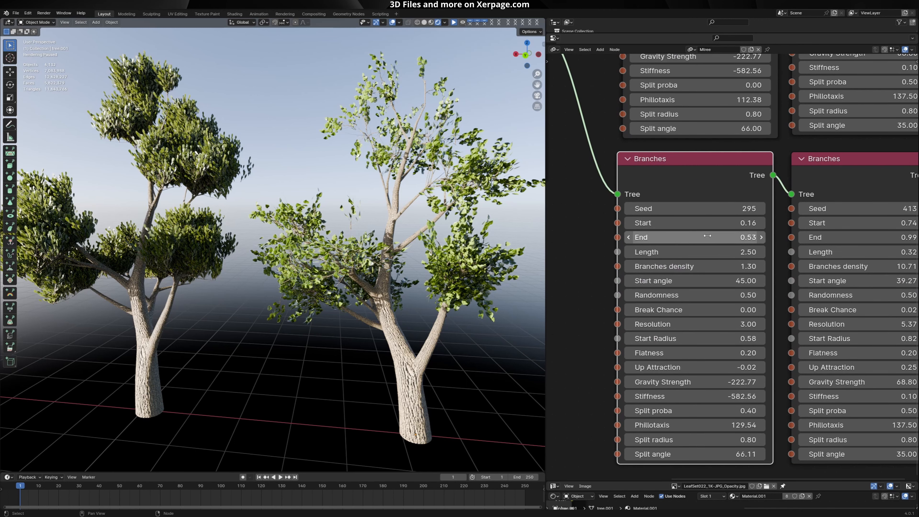
scroll(689, 234, "down", 5)
scroll(670, 177, "up", 5)
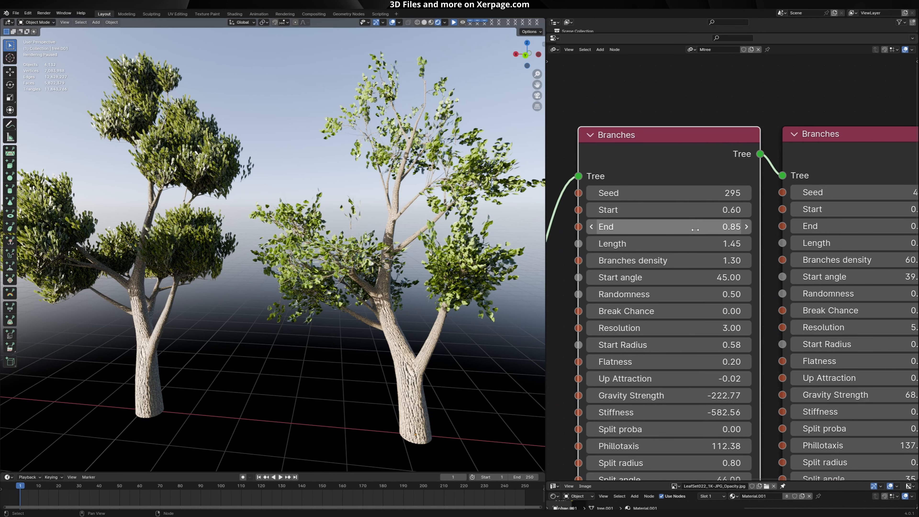
scroll(716, 203, "down", 5)
middle_click_drag(757, 152, 639, 78)
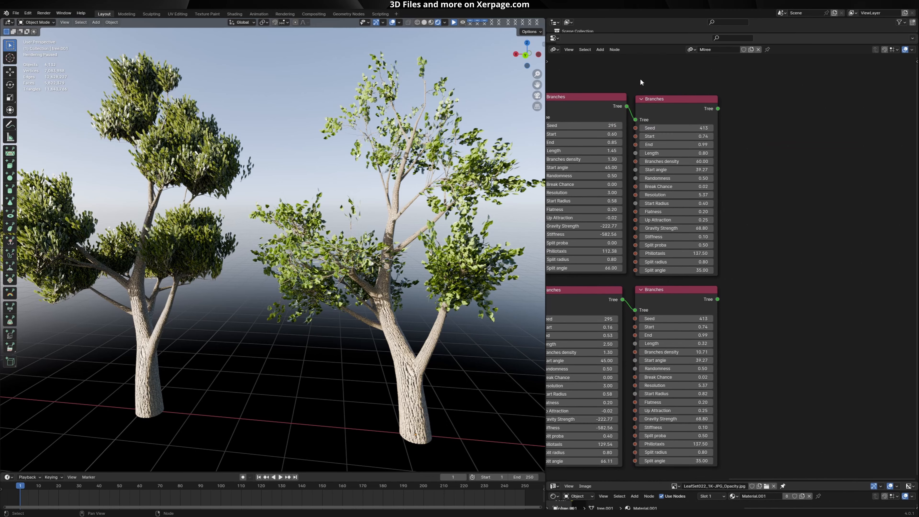
Examine the second-level Branches nodes and inspect the leafless tree they shape from several angles.
left_click_drag(665, 99, 662, 99)
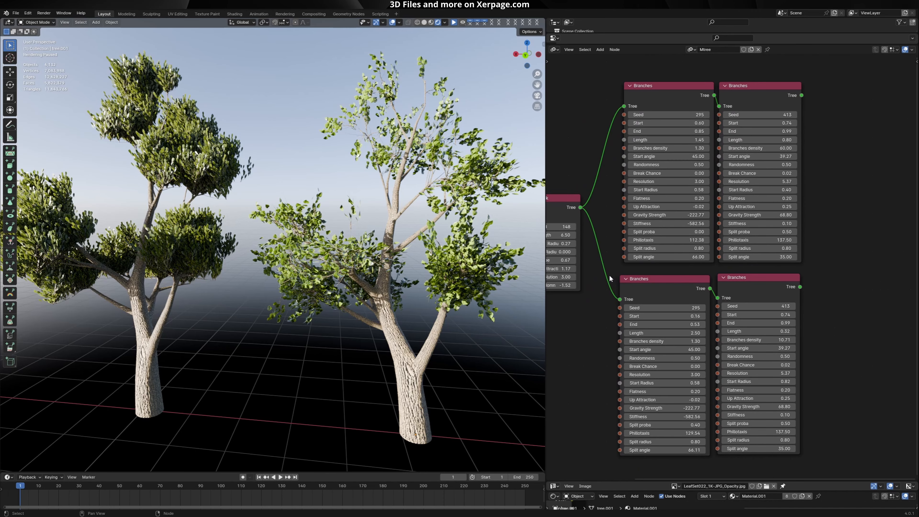
left_click_drag(596, 286, 847, 356)
left_click_drag(602, 84, 809, 137)
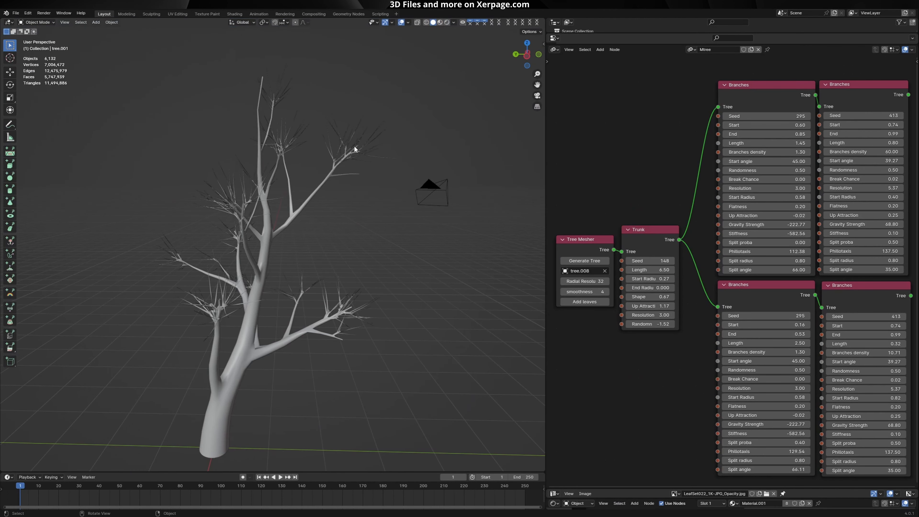
middle_click_drag(355, 148, 366, 127)
middle_click_drag(288, 115, 300, 219)
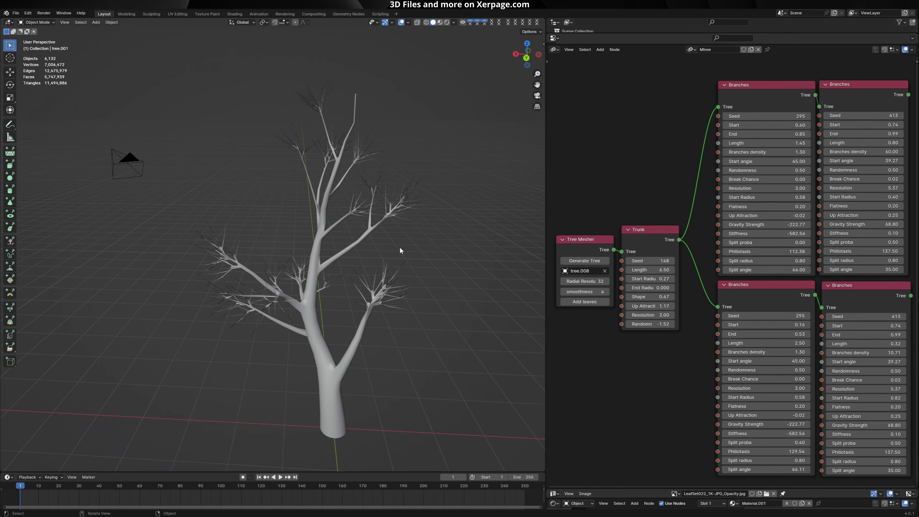
Examine the Trunk and Branches settings of the bush in the Mtree.005 node tree.
mouse_move(593, 510)
left_click(585, 470)
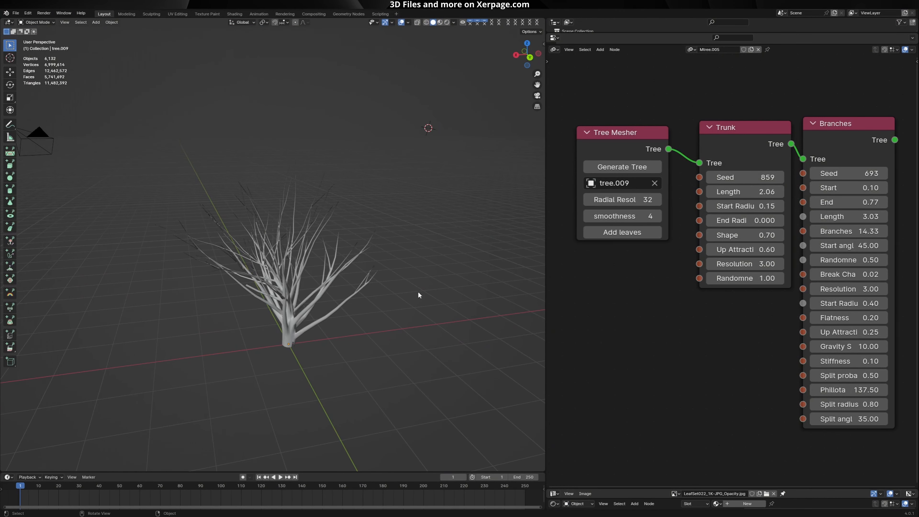
scroll(748, 181, "up", 1)
left_click_drag(746, 132, 737, 134)
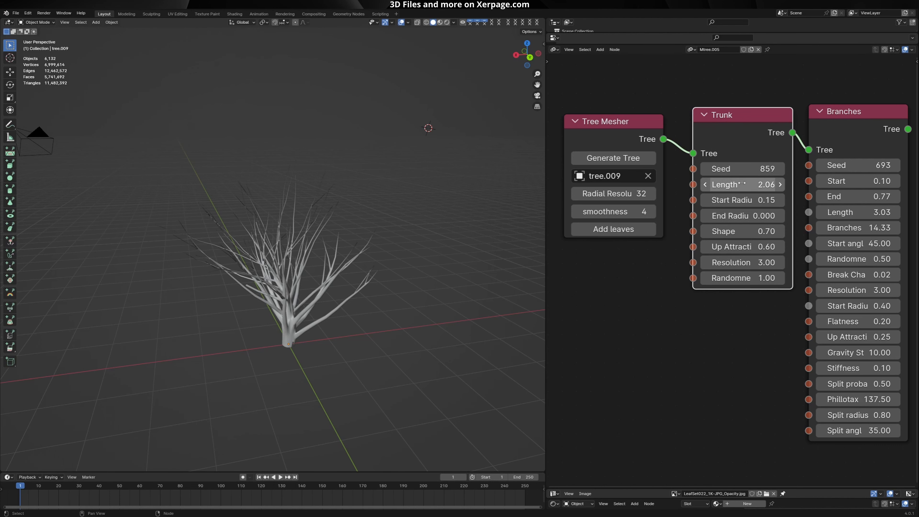
middle_click_drag(758, 360, 694, 357)
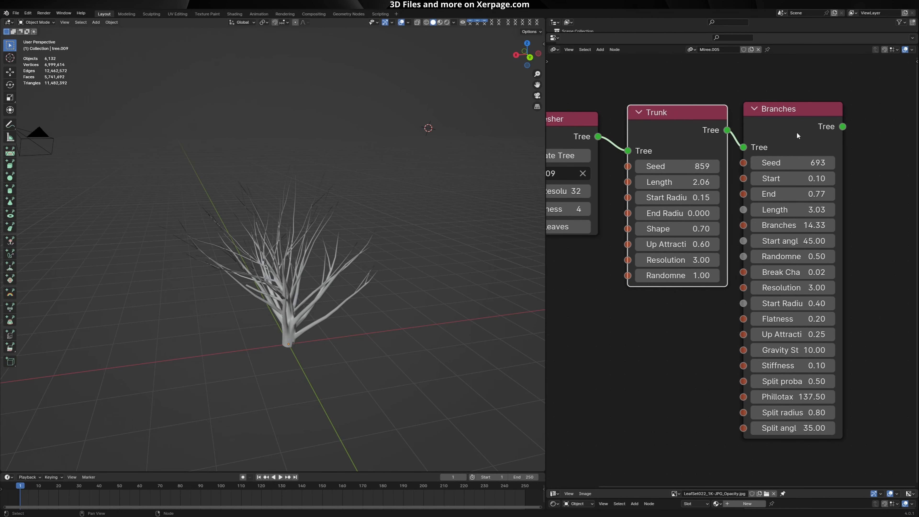
Disconnect the second Branches node from the first in the Mtree.003 node tree and regenerate tree.008.
left_click_drag(798, 135, 800, 135)
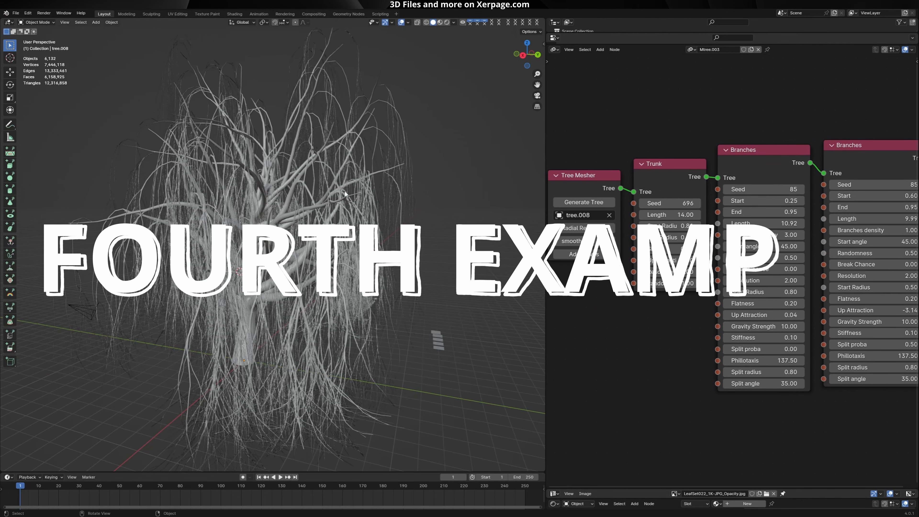
middle_click_drag(772, 142, 696, 142)
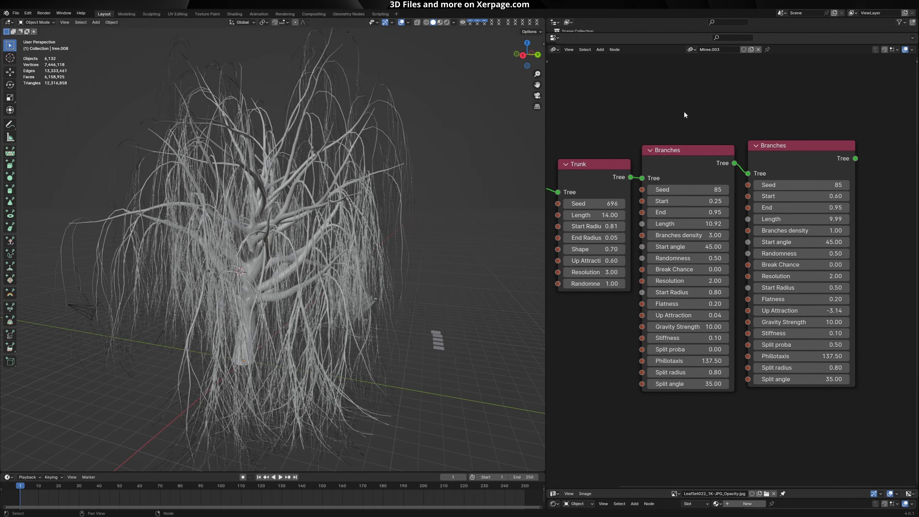
left_click_drag(683, 111, 792, 174)
left_click(752, 119)
middle_click_drag(737, 169, 858, 185)
left_click(641, 220)
middle_click_drag(350, 239, 318, 248)
middle_click_drag(796, 178, 746, 177)
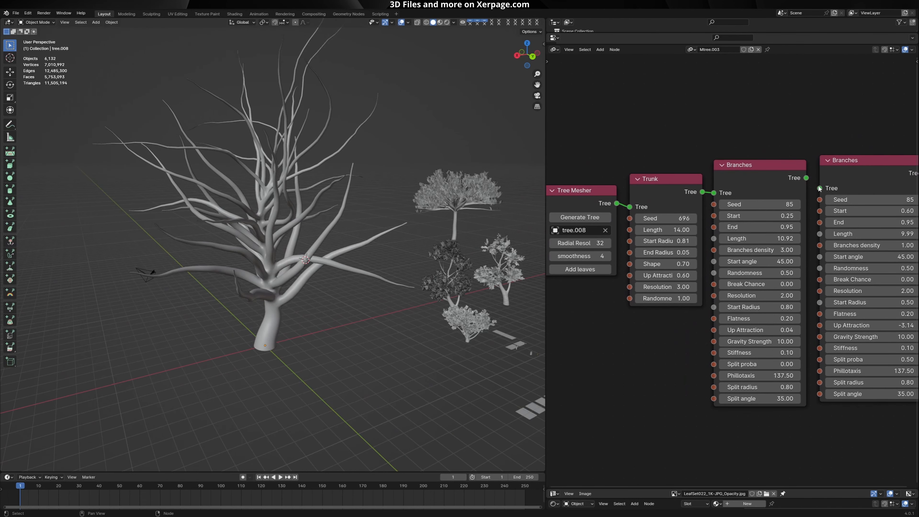
Reconnect the first Branches node to the second, regenerate the weeping tree, and adjust the second node's Up Attraction.
left_click_drag(806, 178, 814, 192)
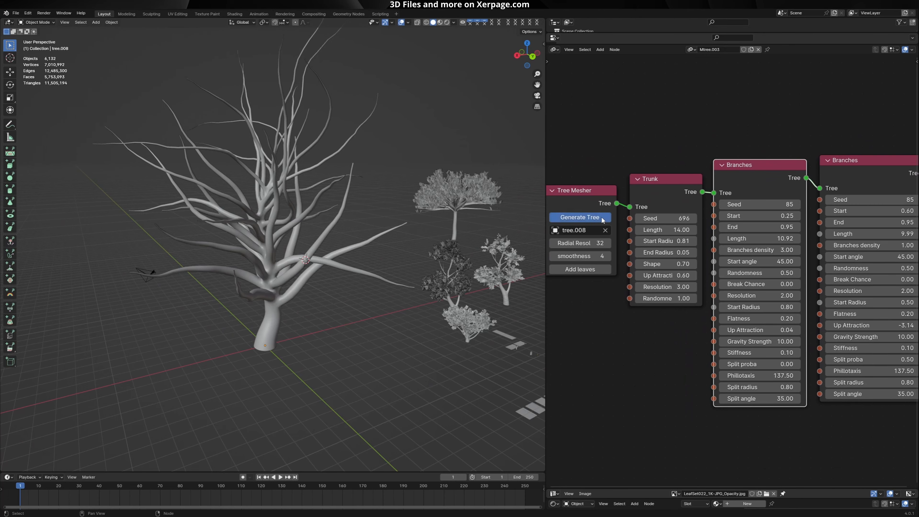
middle_click_drag(412, 218, 666, 233)
middle_click_drag(840, 254, 705, 225)
scroll(705, 225, "up", 3)
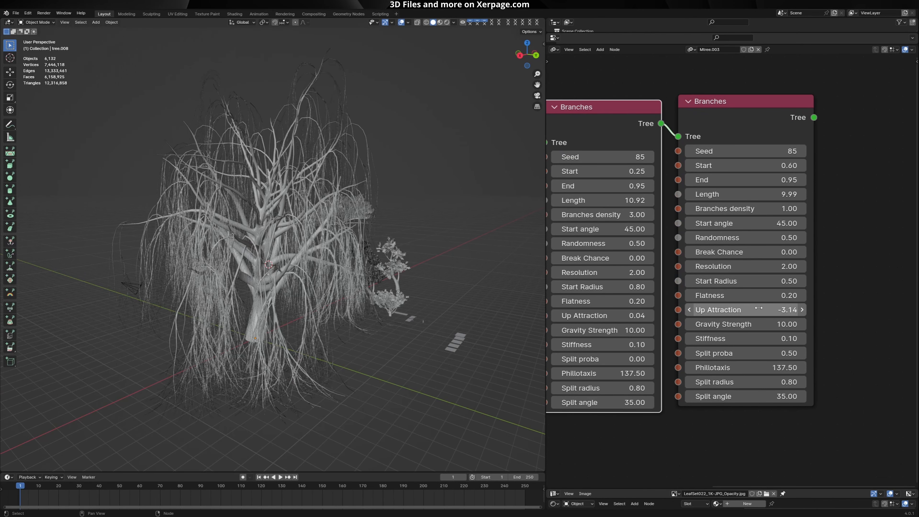
left_click_drag(772, 310, 805, 309)
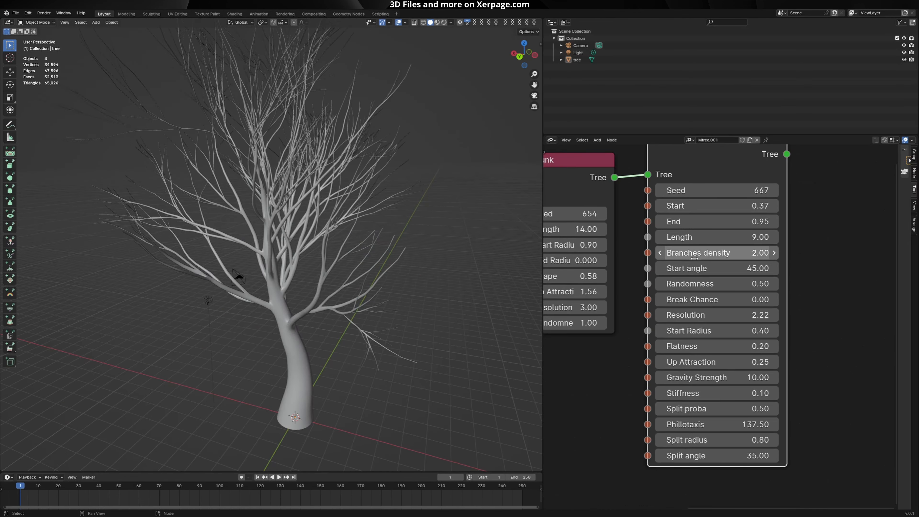
Set the Branches node's Branches density to 1.52 and its Resolution to 2.19.
mouse_move(694, 258)
left_mouse_down()
mouse_move(724, 258)
mouse_move(692, 253)
left_mouse_up()
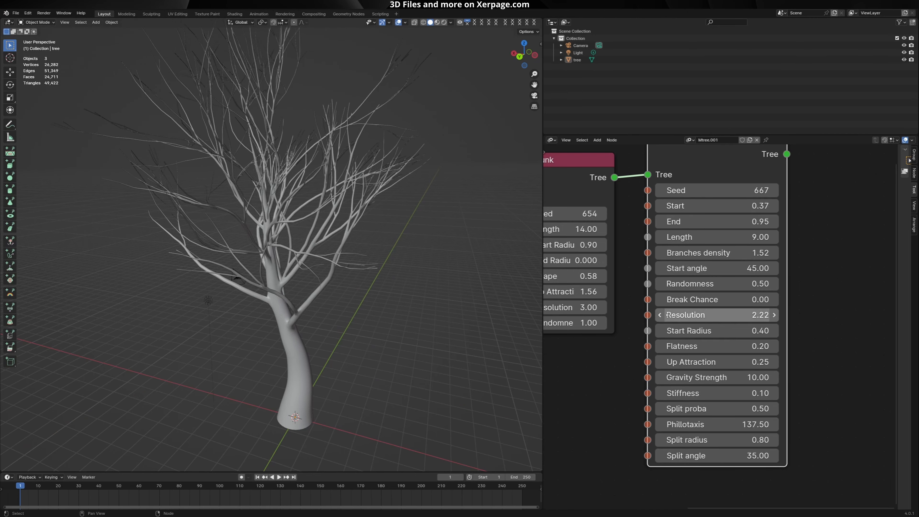
mouse_move(687, 315)
left_mouse_down()
mouse_move(707, 315)
mouse_move(689, 315)
left_mouse_up()
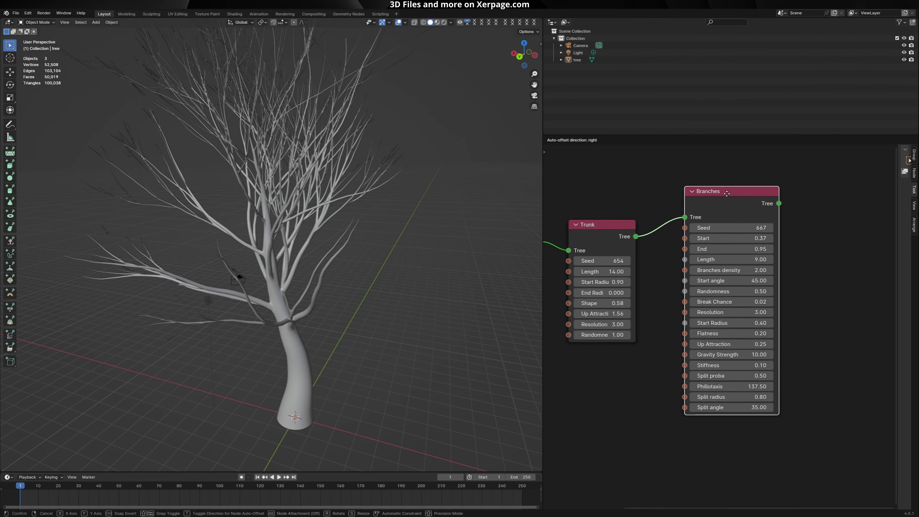
Raise the Branches node's Break Chance to 1.31 and bring it back down.
scroll(675, 266, "up", 3)
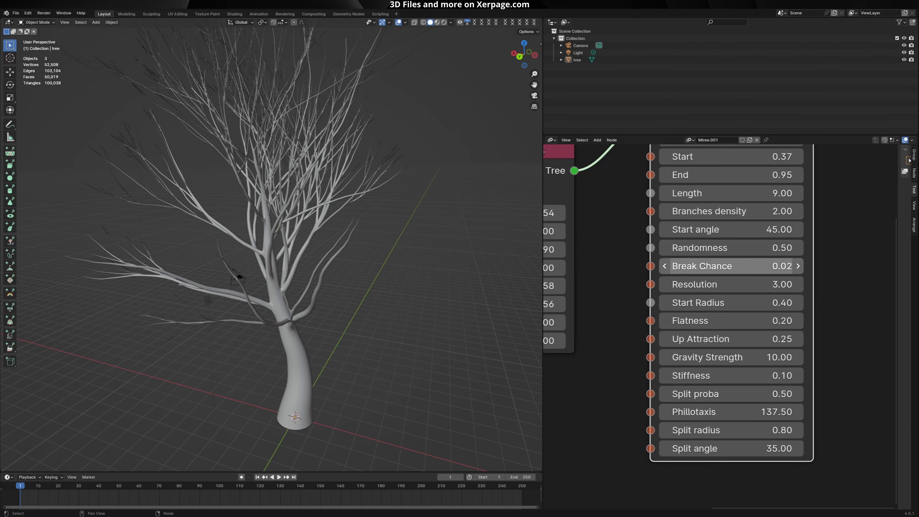
left_click_drag(703, 267, 738, 266)
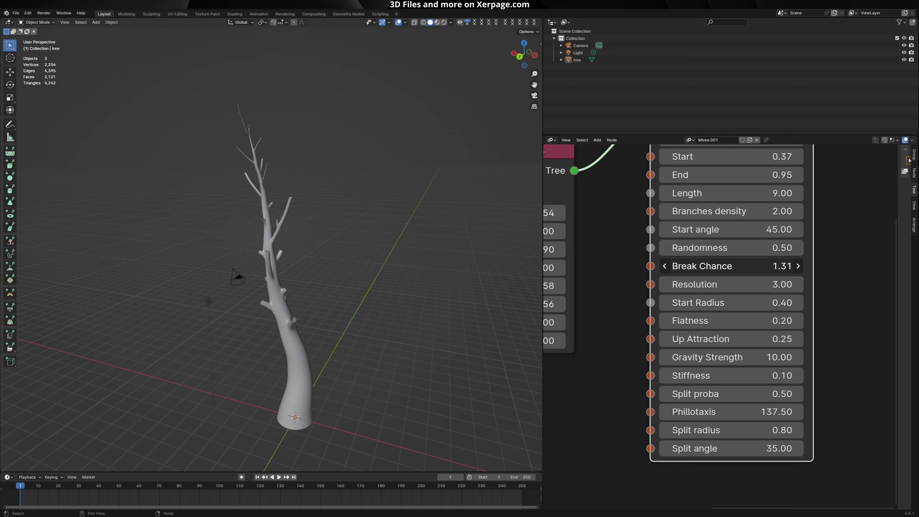
left_click_drag(731, 266, 687, 266)
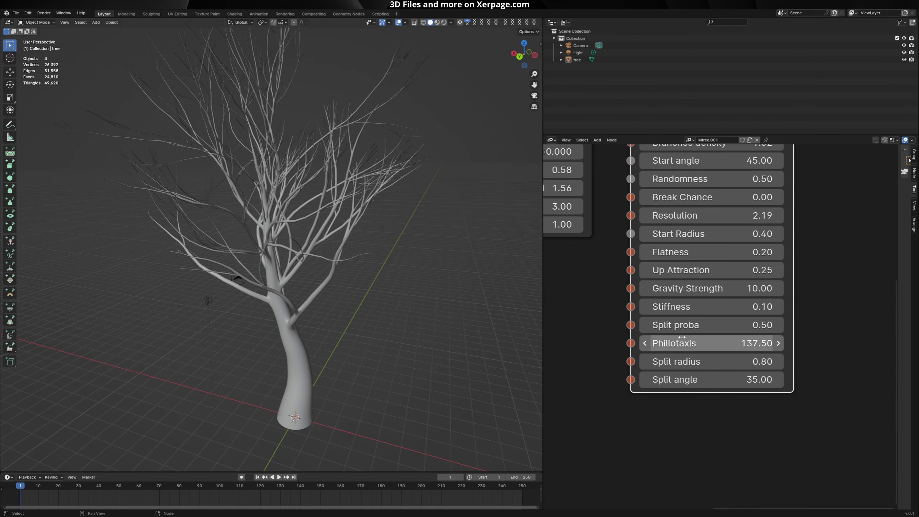
Raise the Branches node's Gravity Strength to 45.58 and vary its splitting values.
left_click_drag(705, 288, 727, 288)
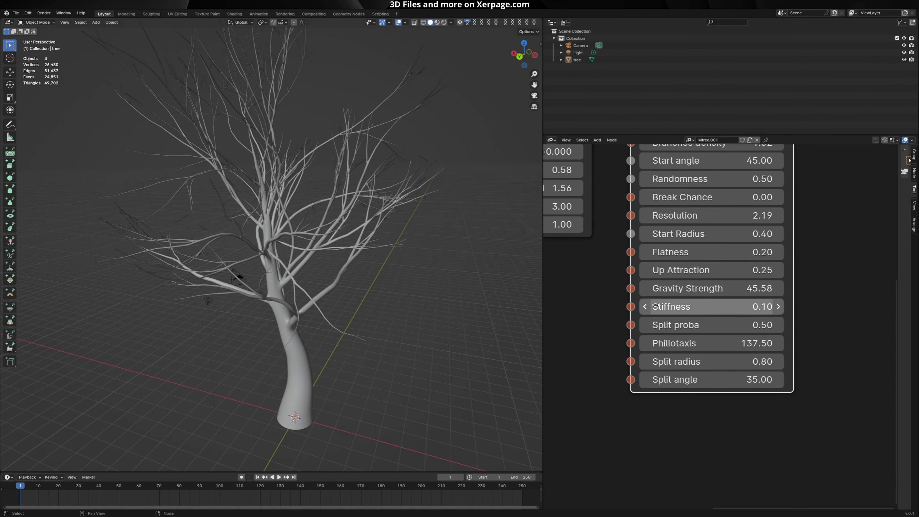
left_click_drag(651, 325, 679, 325)
left_click_drag(679, 361, 636, 343)
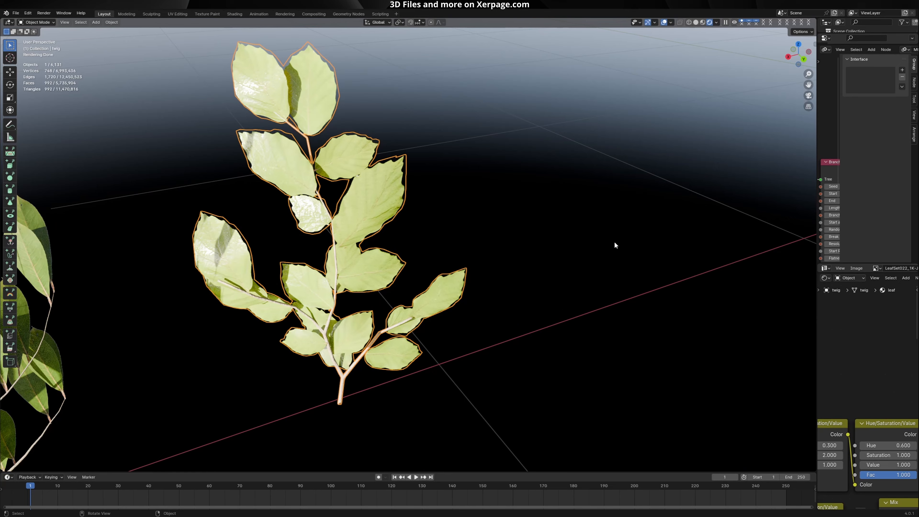
Examine the leafy twig models from several angles, selecting a group of them for comparison.
middle_click_drag(614, 242, 673, 214)
scroll(615, 224, "down", 2)
middle_click_drag(456, 250, 427, 241)
middle_click_drag(427, 241, 519, 239, "shift")
scroll(507, 239, "down", 2)
middle_click_drag(456, 238, 557, 246, "shift")
left_click_drag(165, 192, 579, 319)
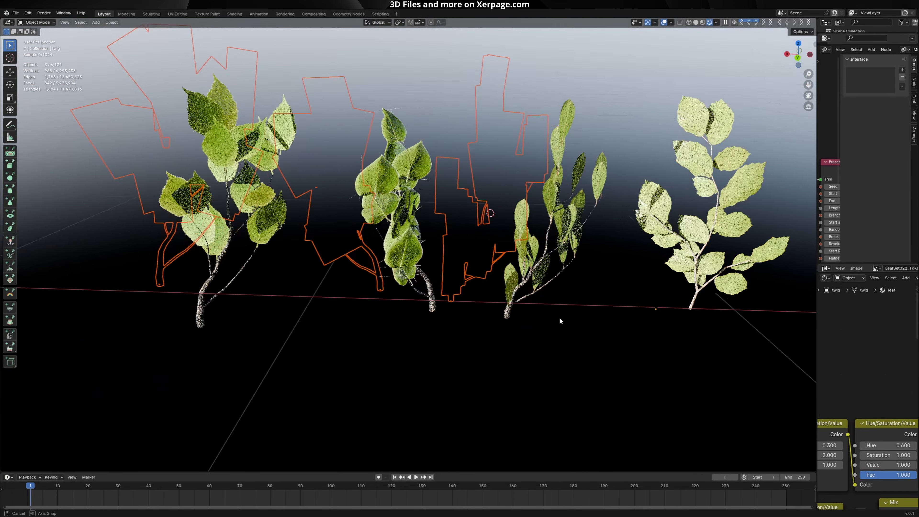
mouse_move(560, 318)
middle_mouse_down()
mouse_move(515, 254)
mouse_move(544, 283)
mouse_move(549, 327)
mouse_move(562, 303)
middle_mouse_up()
left_click(549, 328)
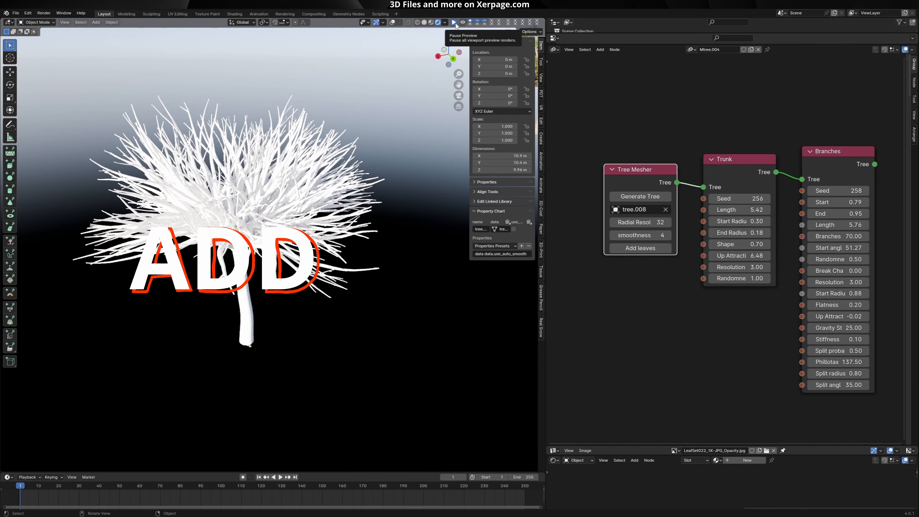
Add leaves to tree.008 and set their Density to 193.03 and Size to 2.14.
left_click(454, 23)
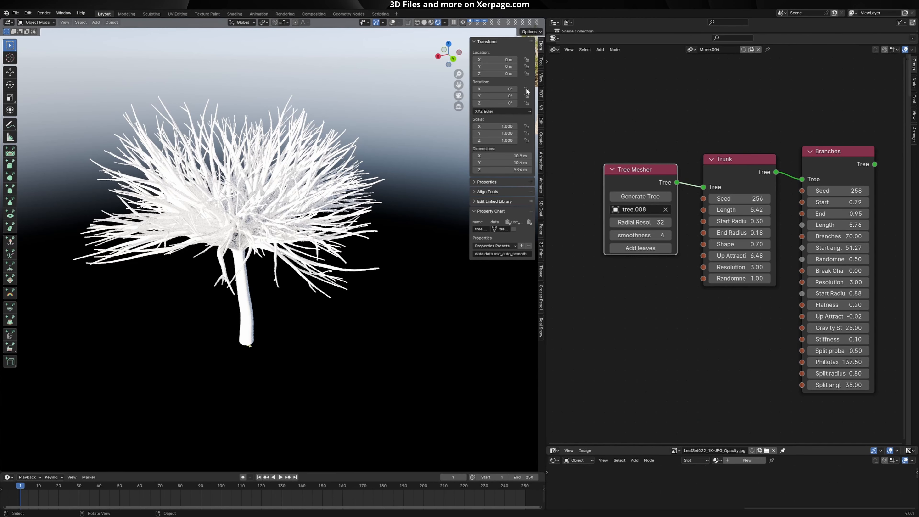
left_click(640, 248)
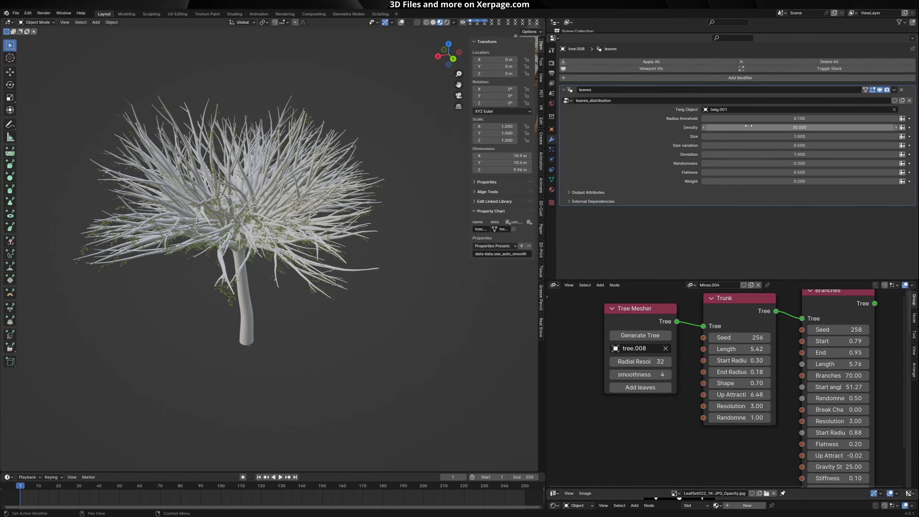
left_click_drag(800, 127, 872, 127)
left_click_drag(735, 127, 796, 137)
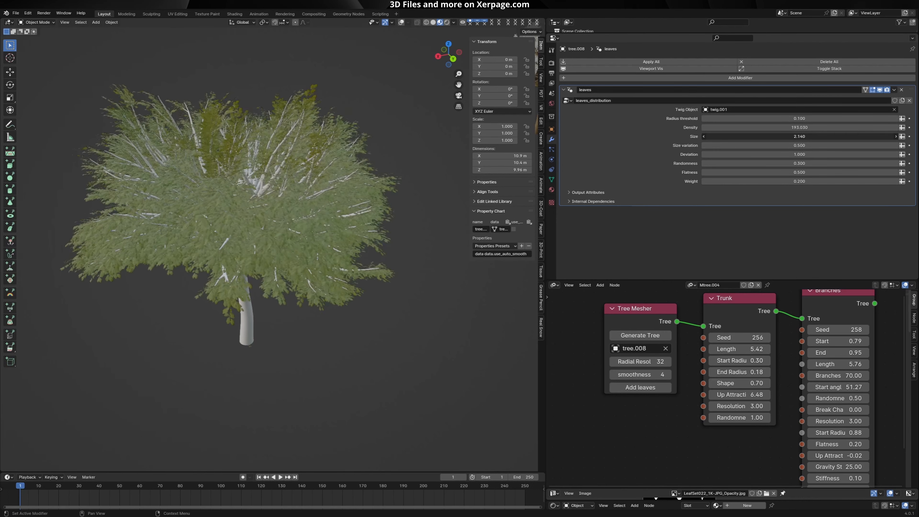
middle_click_drag(468, 226, 344, 218)
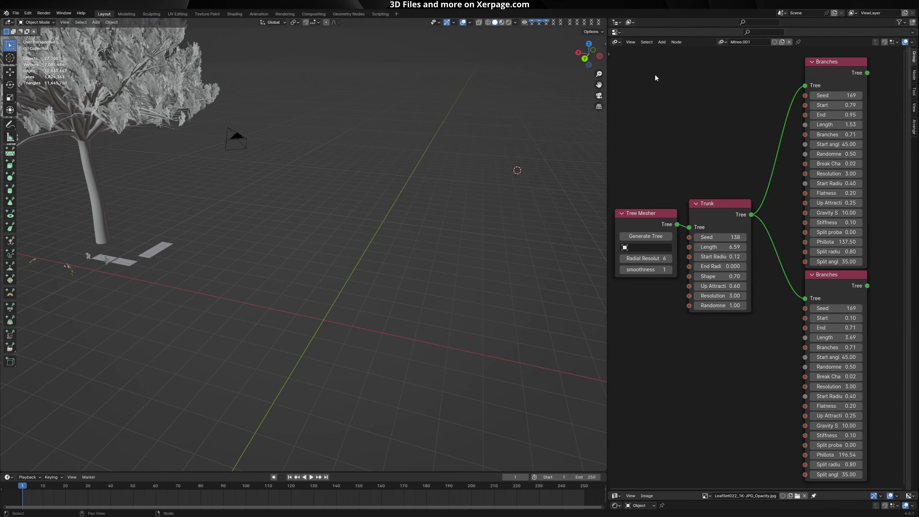
Generate a tree from the Mtree.001 node tree, whose trunk feeds two Branches nodes.
left_click_drag(629, 62, 871, 464)
left_click(782, 221)
left_click(648, 236)
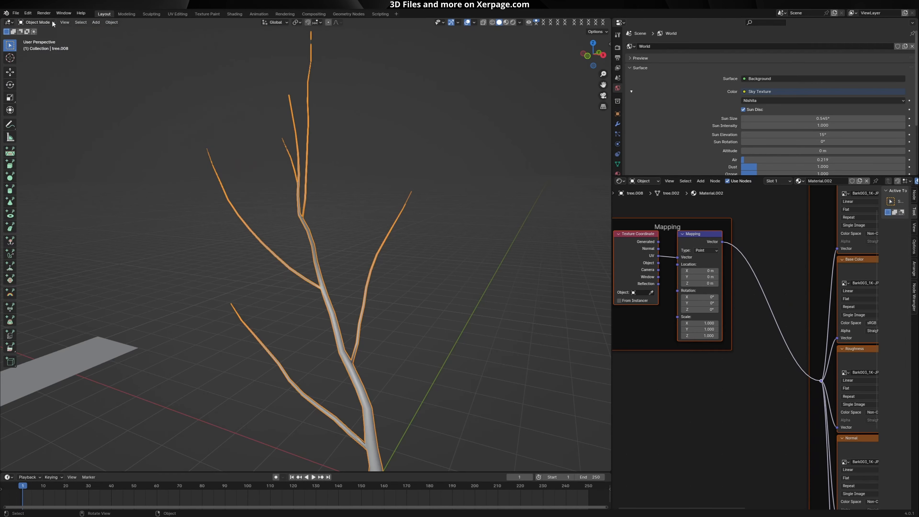
Switch tree.008 to Weight Paint mode and paint weight 1.000 along its upper branches with the Add brush.
left_click(37, 22)
left_click(39, 62)
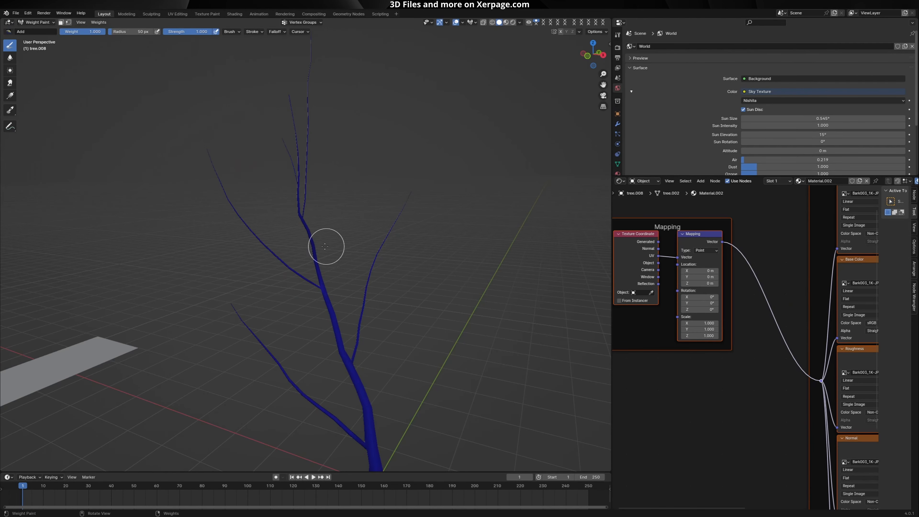
mouse_move(305, 222)
left_mouse_down()
mouse_move(294, 139)
mouse_move(312, 43)
left_mouse_up()
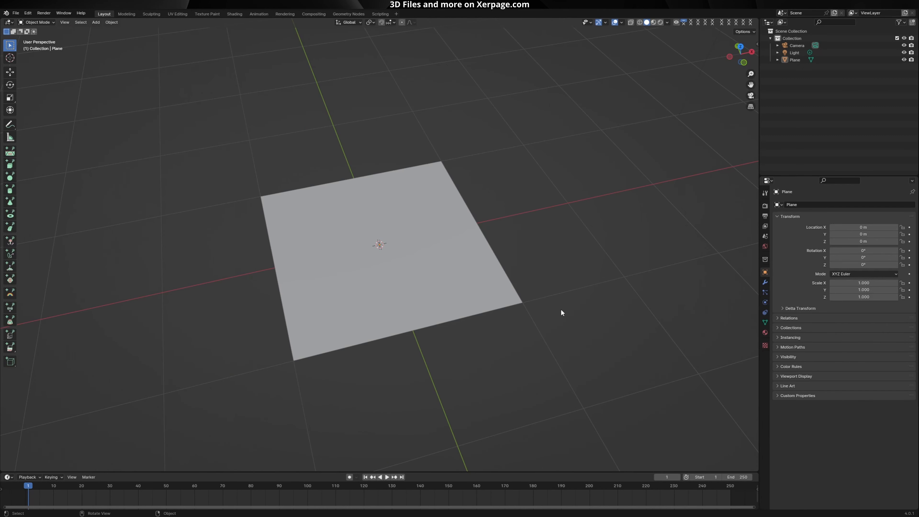
Set the plane's origin to the 3D cursor placed on its short edge.
middle_click_drag(561, 313, 589, 308)
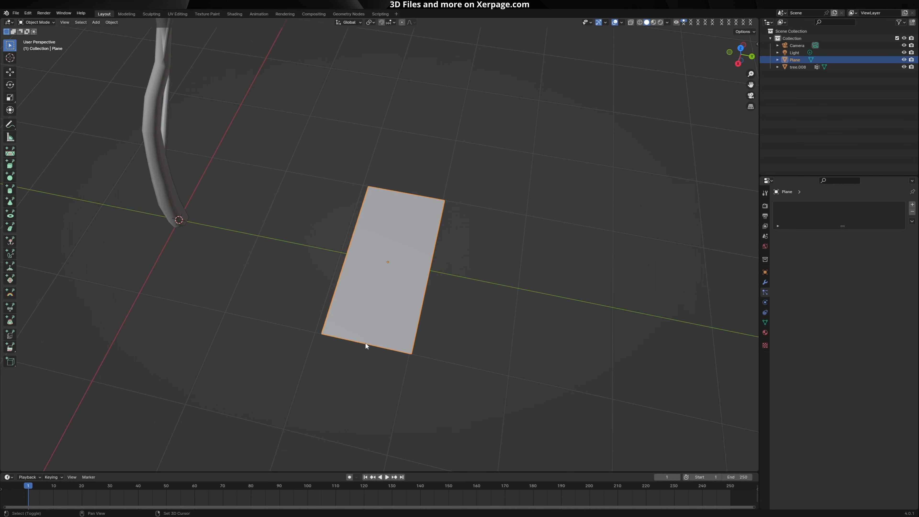
left_click(113, 22)
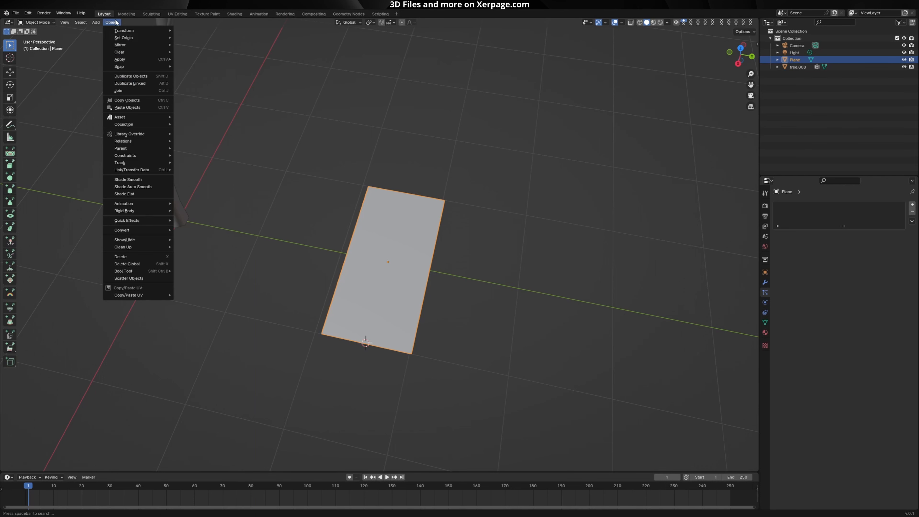
mouse_move(124, 38)
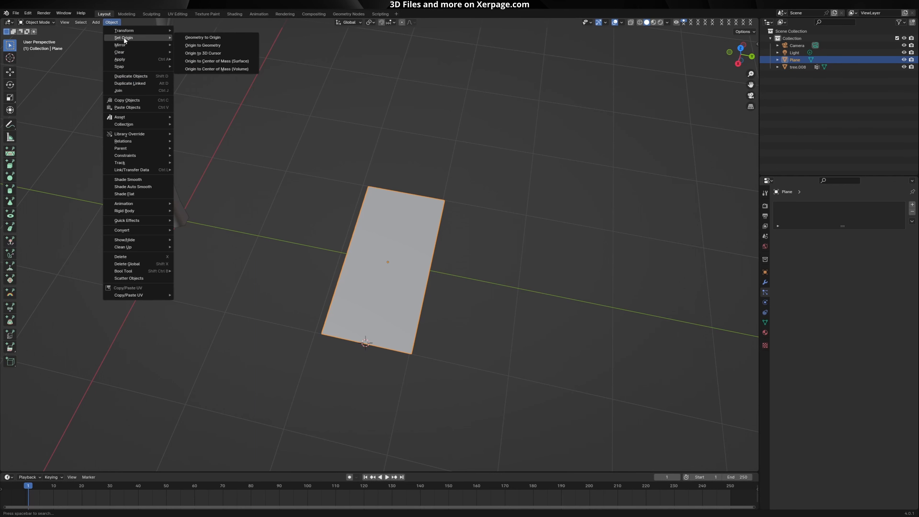
left_click(234, 53)
middle_click_drag(234, 53, 399, 234)
key("g")
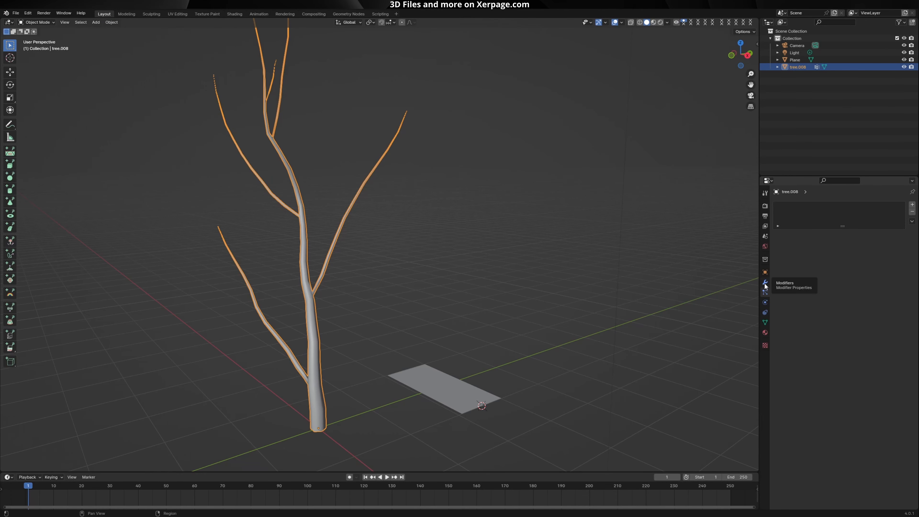
Add a particle system to tree.008, make it Hair type and enable its Advanced options.
left_click(911, 207)
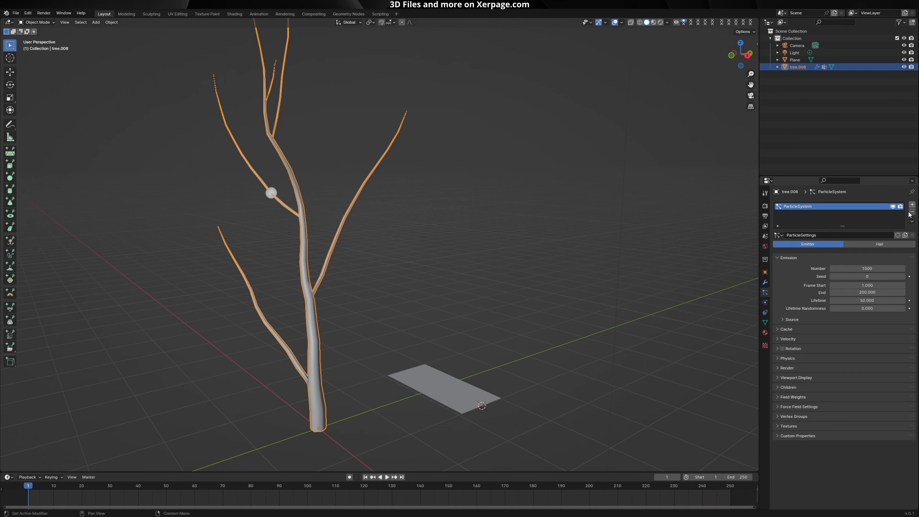
left_click(877, 244)
left_click(857, 254)
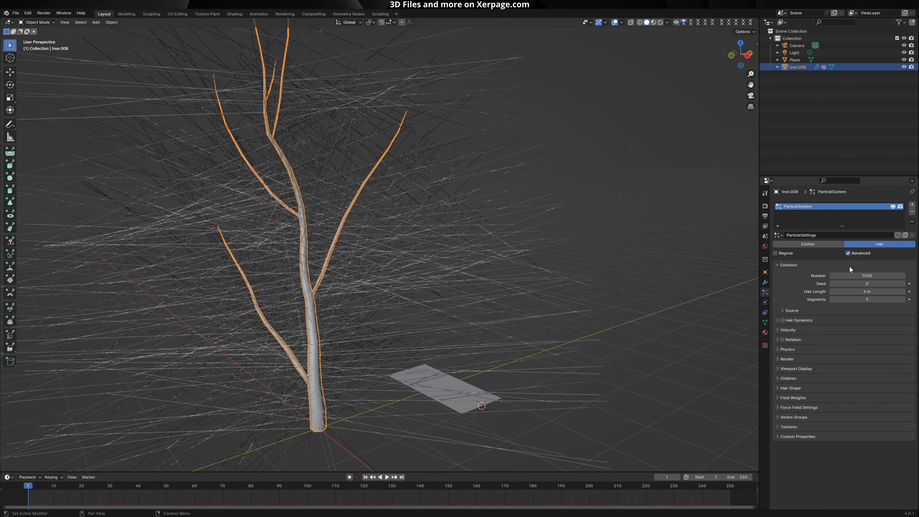
Assign the vertex group Group to the Density of the tree's hair particle system.
left_click(795, 417)
left_click(844, 428)
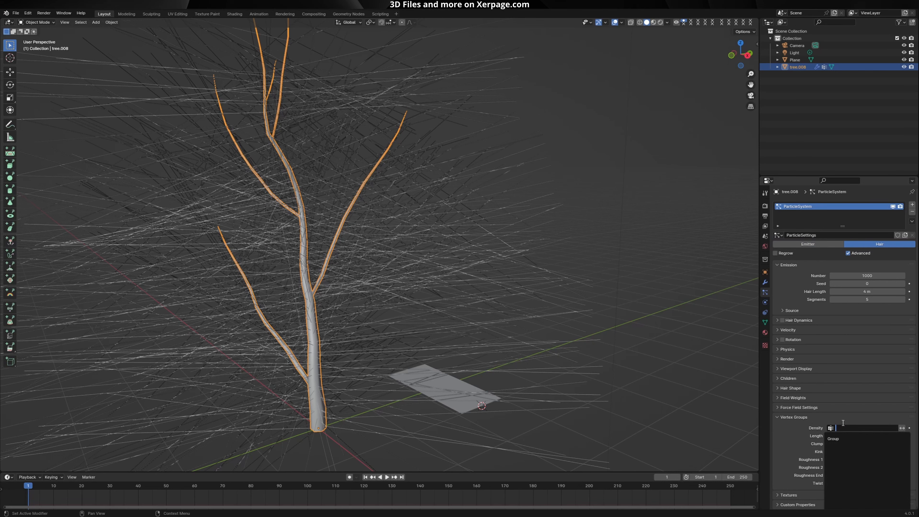
left_click(844, 438)
middle_click_drag(602, 241, 609, 266, "shift")
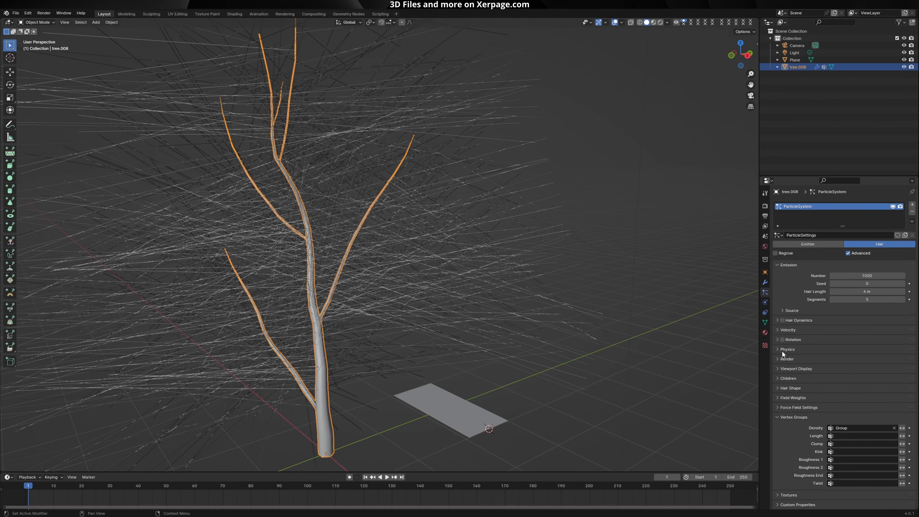
Render the tree's hair particles as Object, with Plane as the instance object.
left_click(785, 358)
left_click(849, 369)
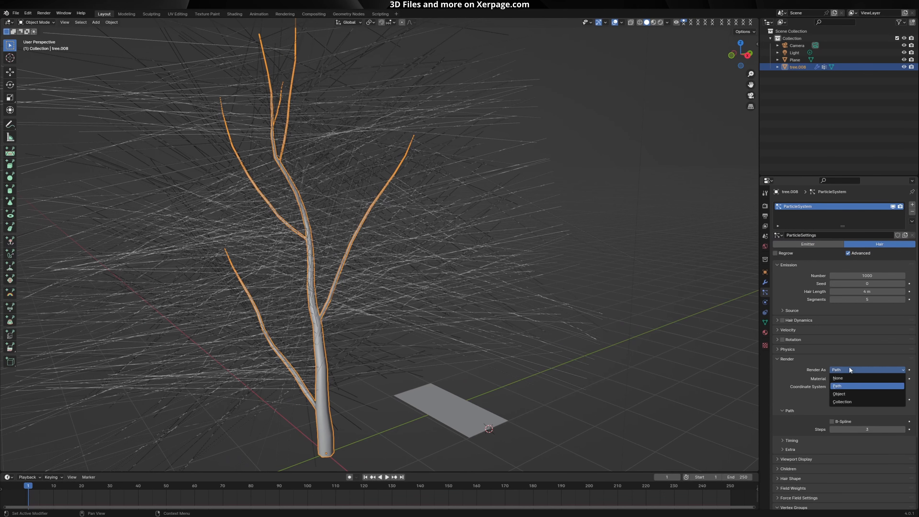
left_click(841, 395)
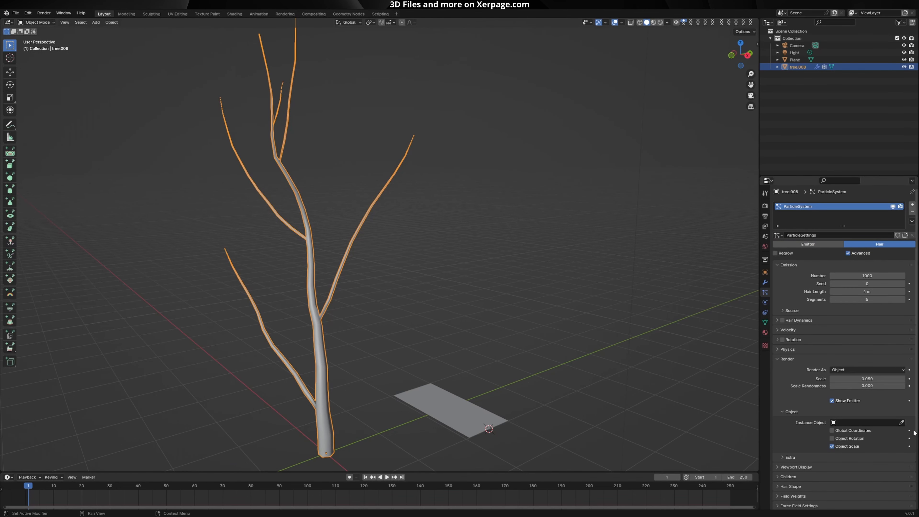
left_click(902, 422)
left_click(462, 397)
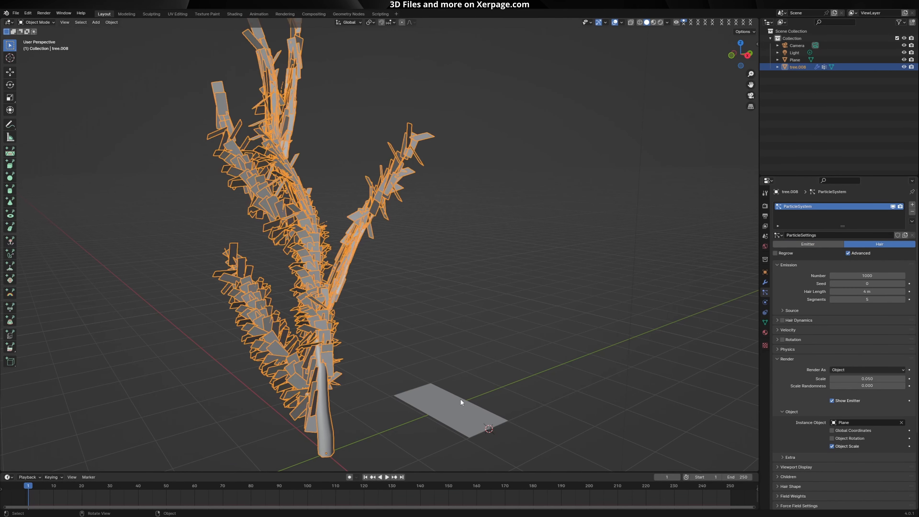
Deselect the tree and set the particle system's Number to 123 so fewer planes are distributed.
left_click(503, 254)
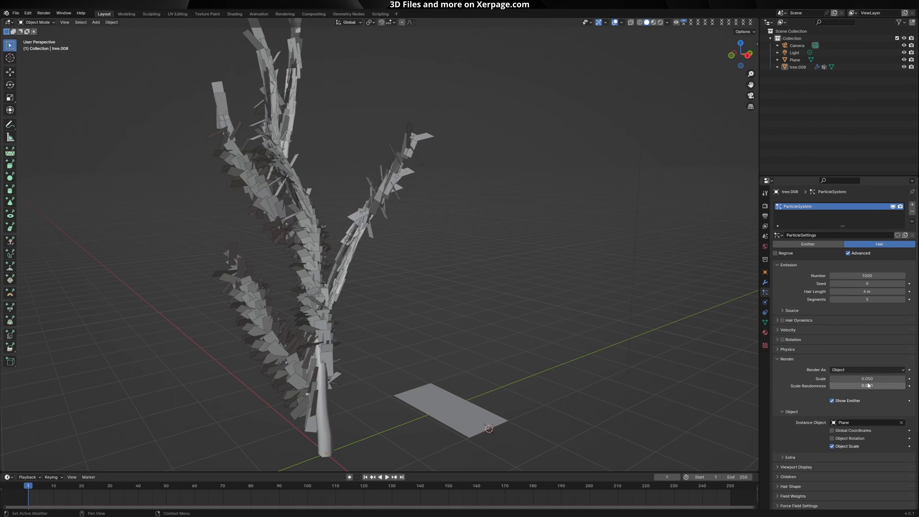
mouse_move(867, 379)
left_mouse_down()
mouse_move(883, 379)
mouse_move(868, 379)
left_mouse_up()
left_click_drag(873, 276, 854, 276)
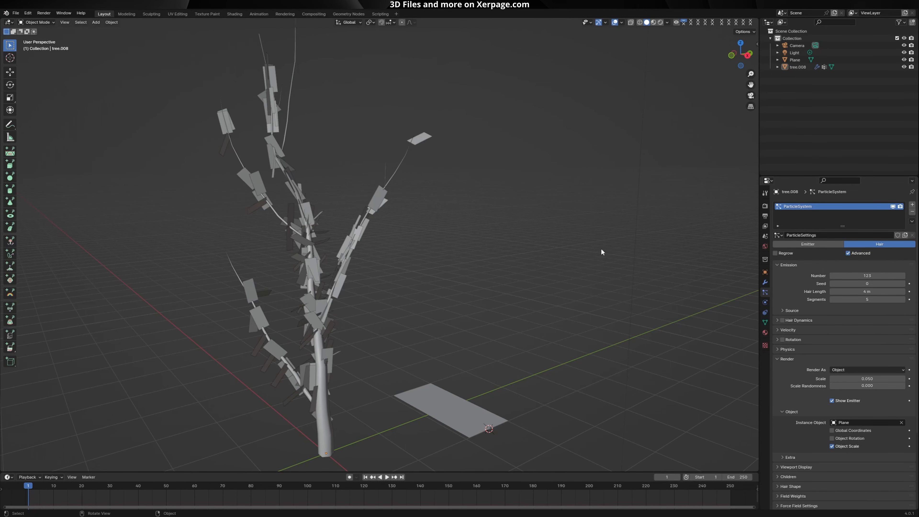
Enable the hair particles' Rotation with Orientation Axis Global Y, Phase 0.394, Randomize 0.211 and Randomize Phase 0.272.
middle_click_drag(601, 248, 537, 214)
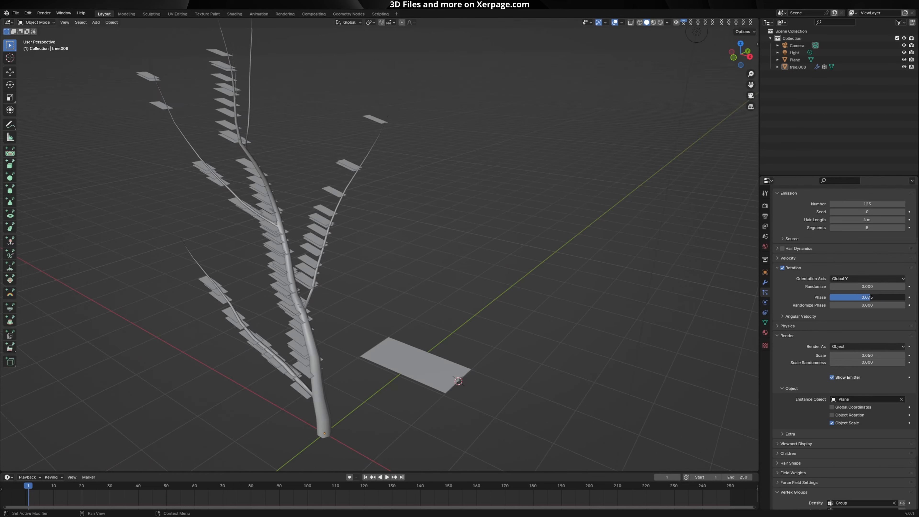
left_click_drag(871, 297, 883, 297)
scroll(879, 300, "up", 3)
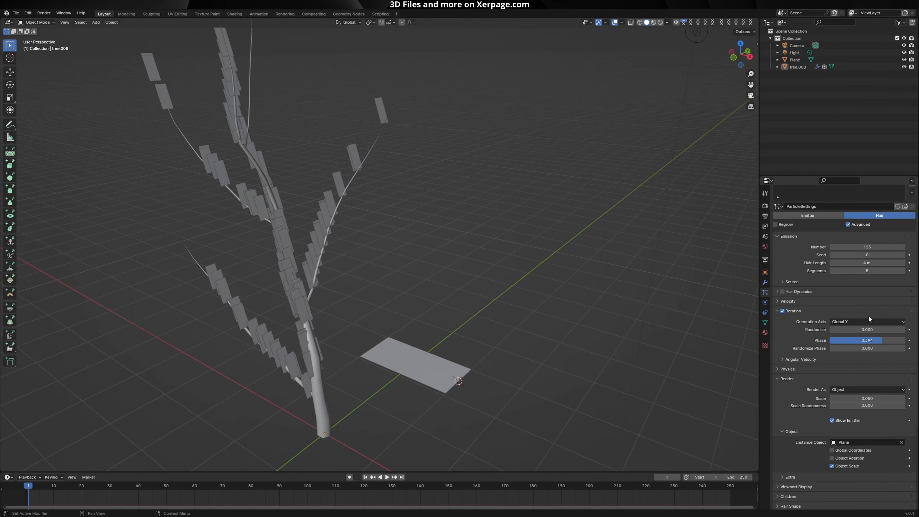
left_click_drag(868, 329, 857, 348)
middle_click_drag(550, 293, 567, 296)
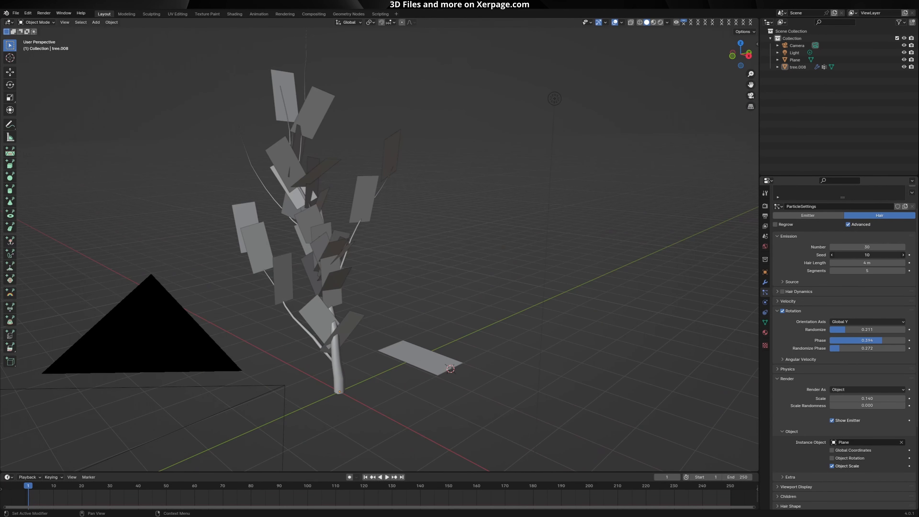
Set the particle emission Seed to 20 and go through the Emit From choice in the Source settings.
left_click_drag(867, 255, 882, 255)
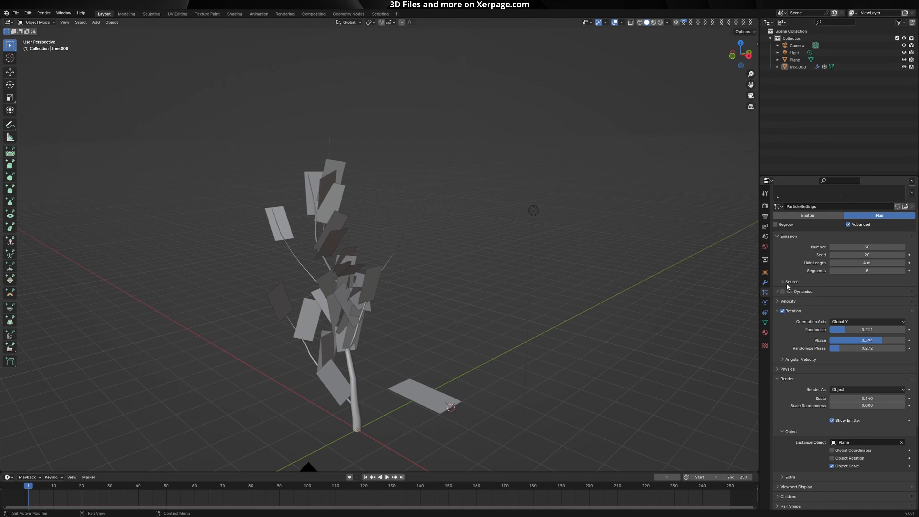
left_click(786, 281)
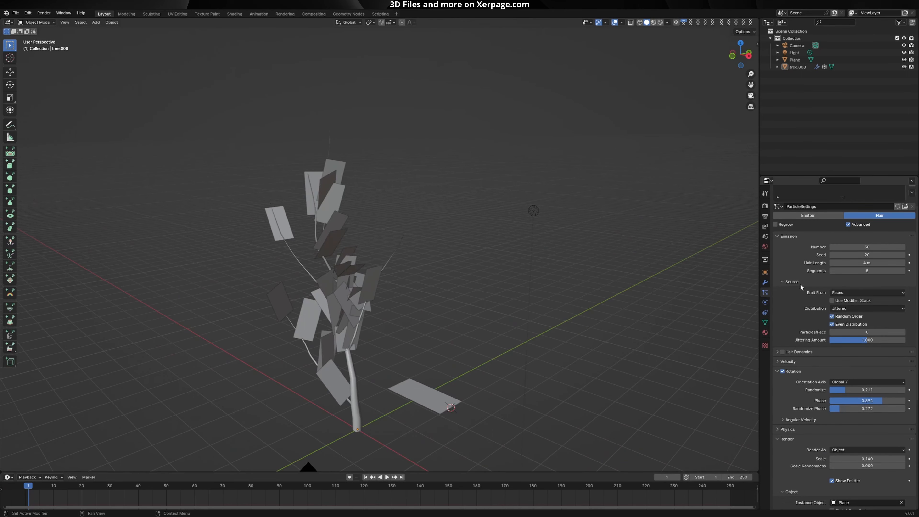
left_click(851, 293)
left_click(850, 302)
middle_click_drag(524, 254, 543, 251)
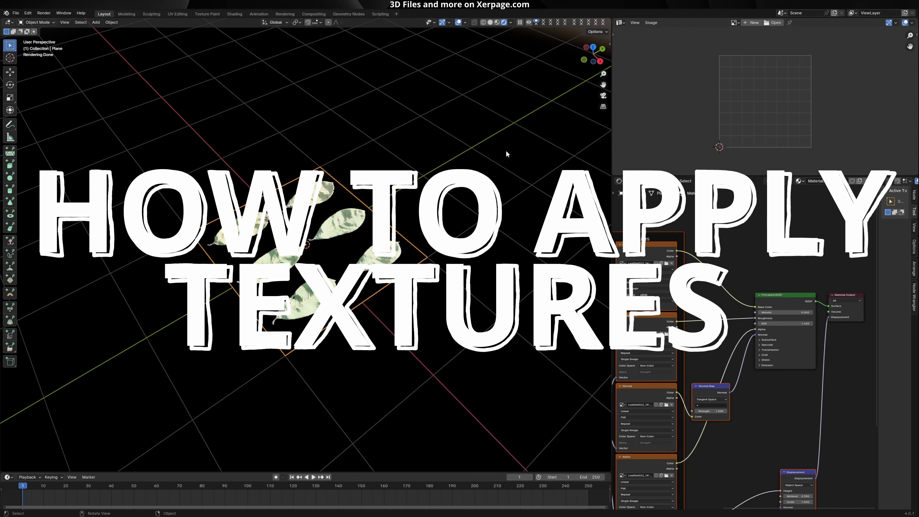
Edit the textured plane and scale its whole UV face down to about a third of the leaf texture's width.
key("Tab")
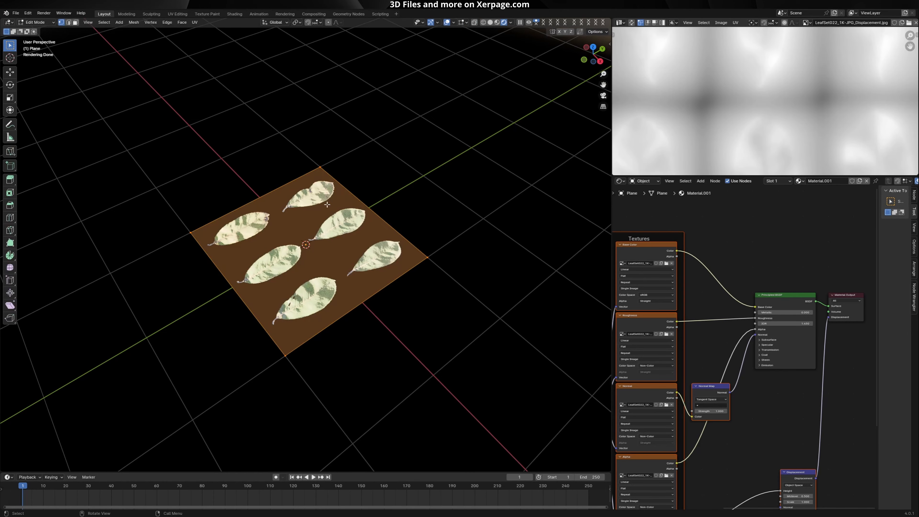
scroll(763, 101, "down", 6)
left_click_drag(693, 39, 831, 161)
scroll(815, 122, "up", 3)
scroll(764, 134, "down", 1)
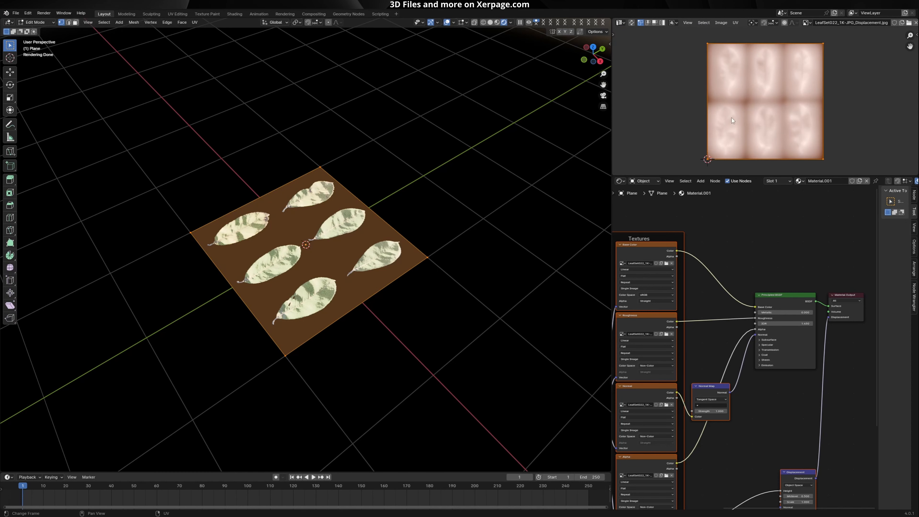
key("s")
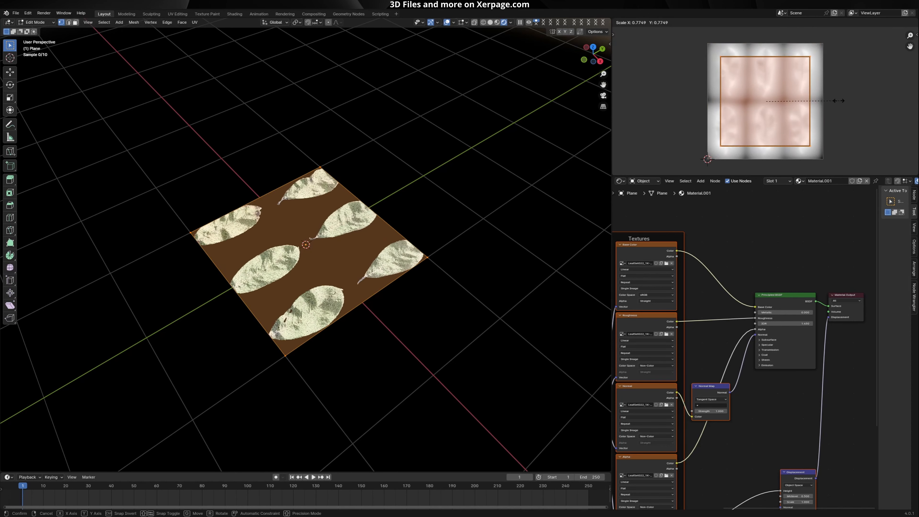
left_click(793, 99)
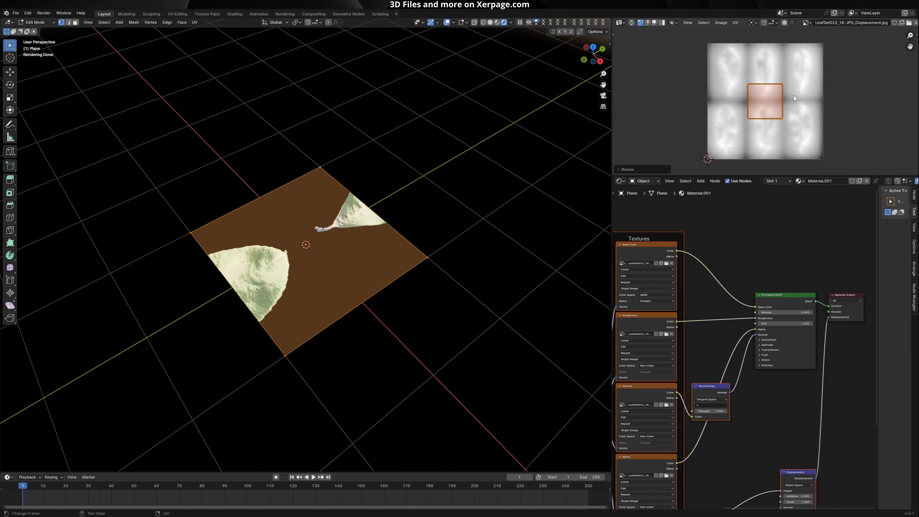
Move the UV face about 0.26 up along Y onto the upper middle leaf and scale it to about 0.79.
key("g")
key("y")
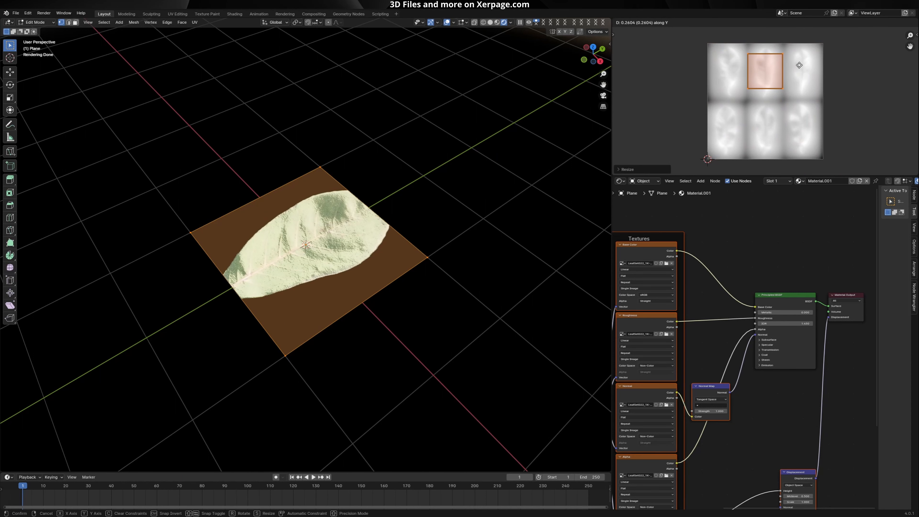
left_click(799, 65)
key("s")
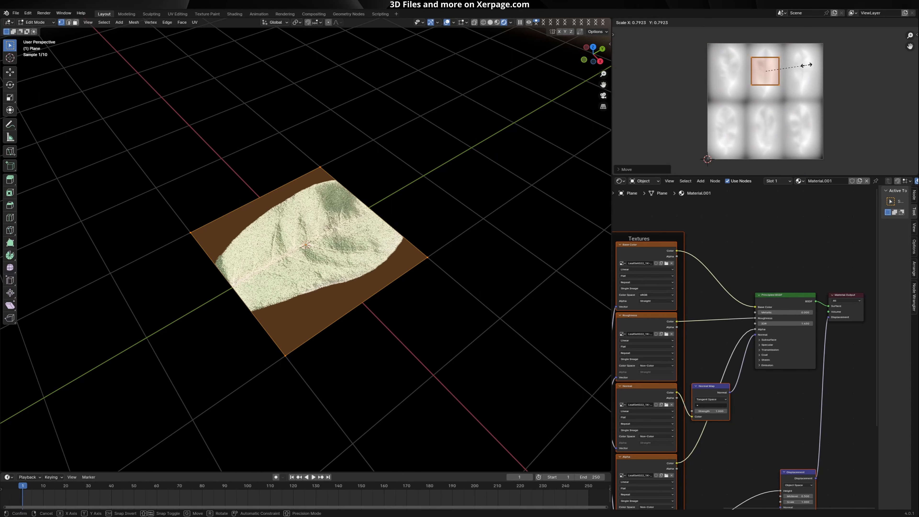
left_click(805, 65)
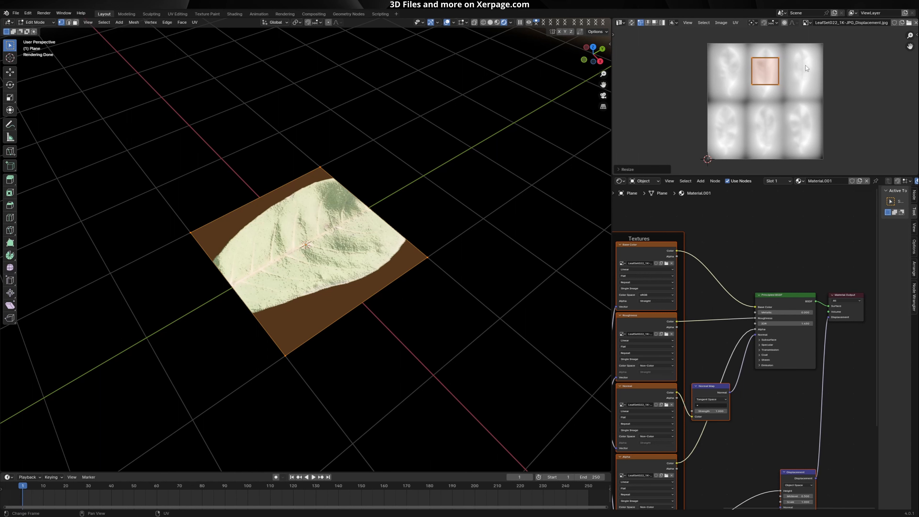
Scale the UV face by 2 along Y and fine-tune its size around the whole upper middle leaf.
type("sy")
type("2")
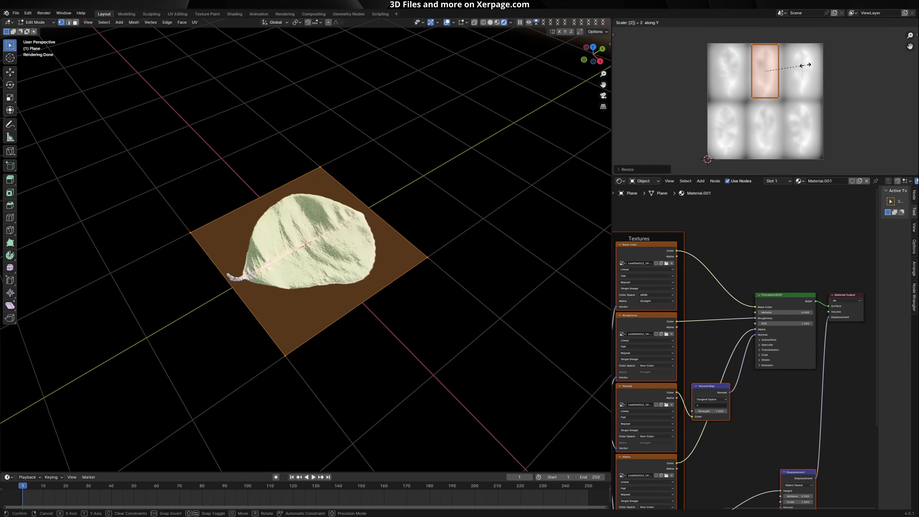
key("Return")
scroll(811, 135, "up", 4)
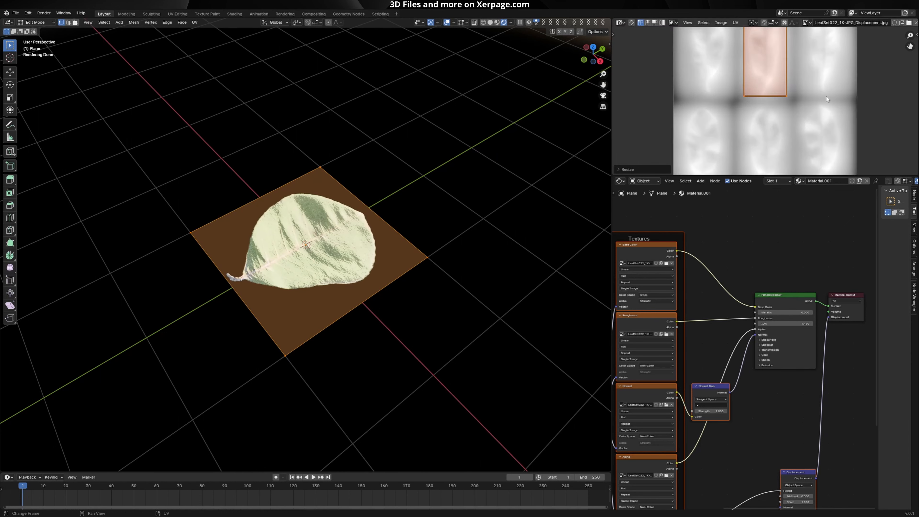
scroll(834, 101, "down", 1)
key("s")
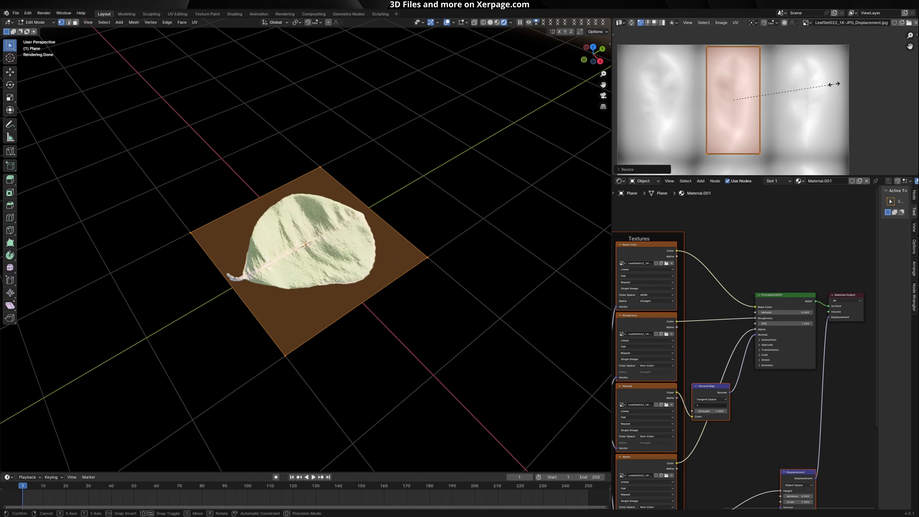
key("Return")
Return to Object Mode and scale the plane by 2 along the global Y axis.
key("Tab")
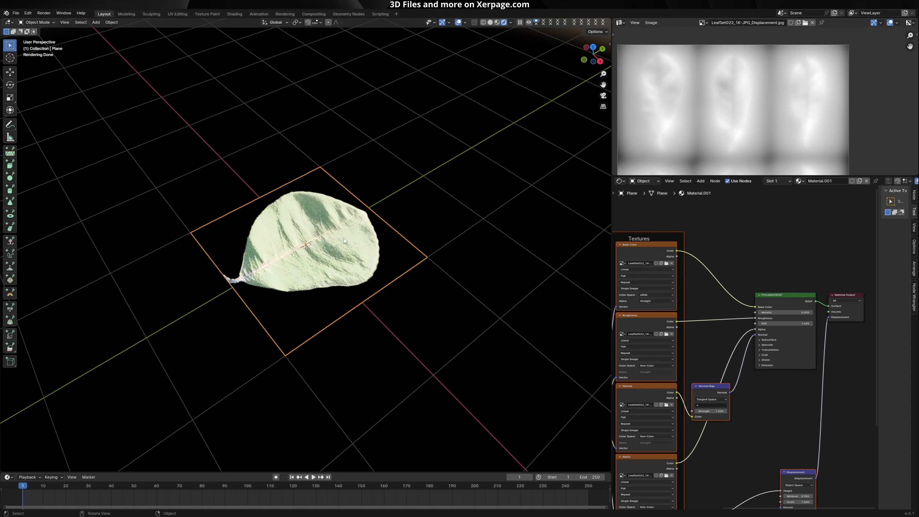
key("s")
key("y")
key("2")
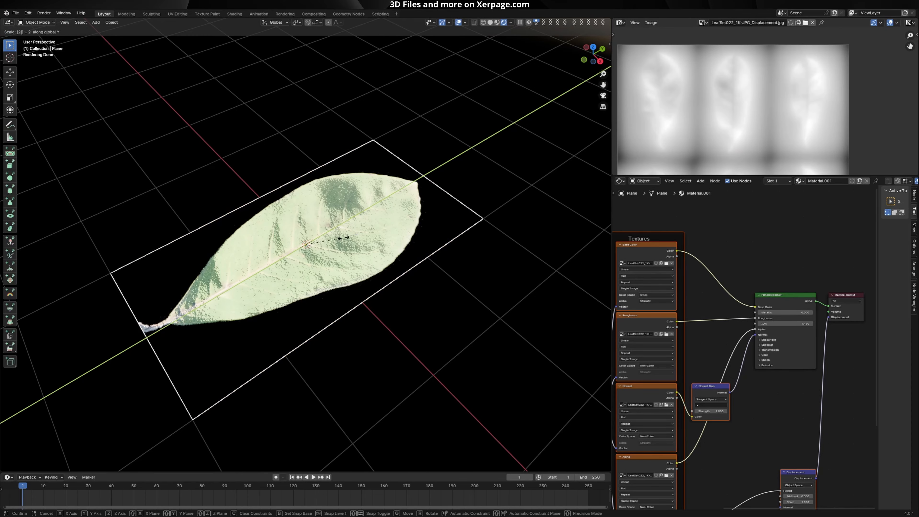
key("Return")
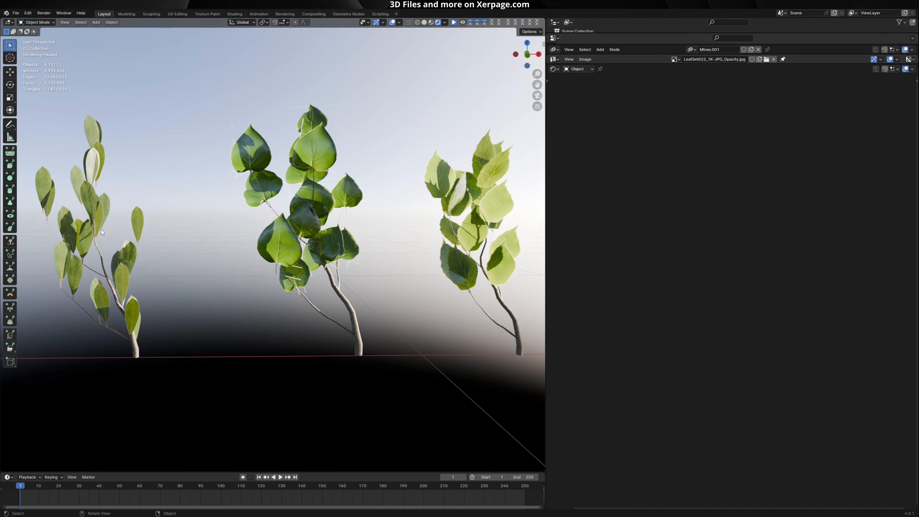
Select the tree with the narrow leaves and examine its leaf material's Base Color texture and both Hue/Saturation/Value nodes.
left_click(131, 216)
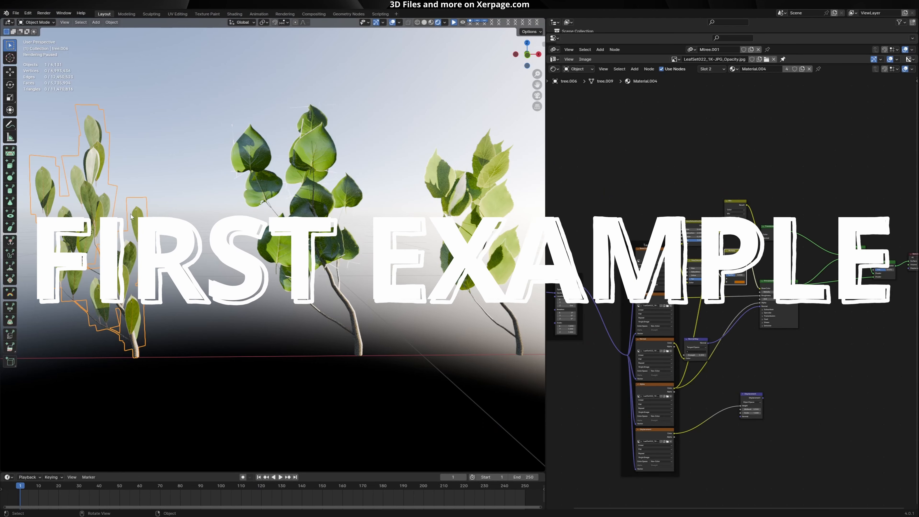
scroll(616, 260, "up", 2)
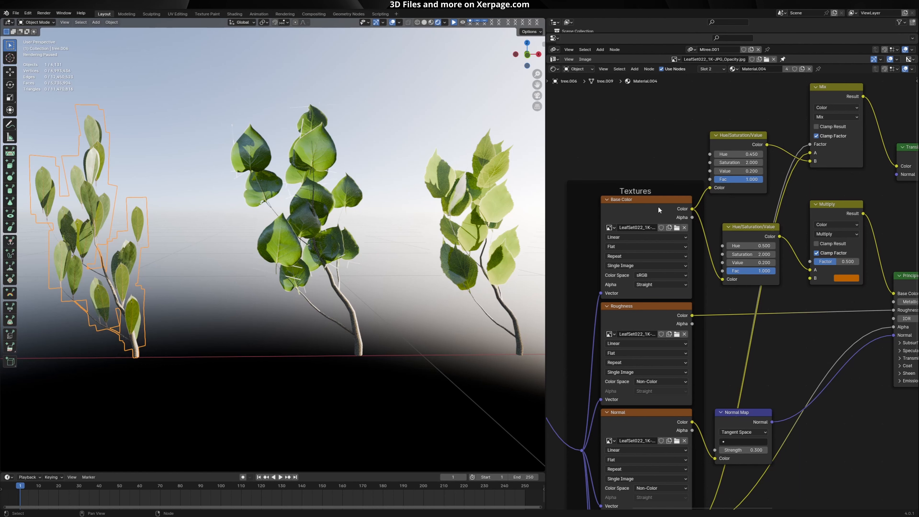
left_click_drag(659, 206, 675, 203)
middle_click_drag(744, 188, 703, 244)
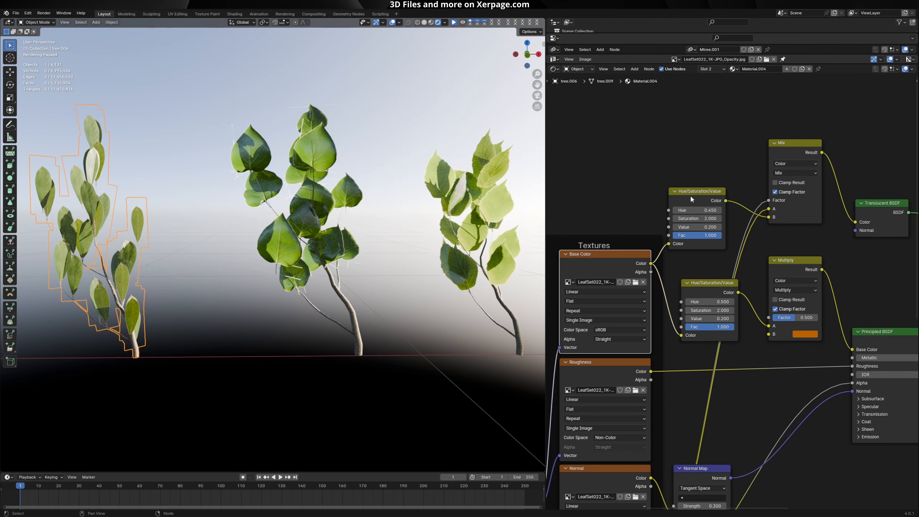
left_click_drag(692, 197, 694, 196)
left_click_drag(705, 286, 703, 285)
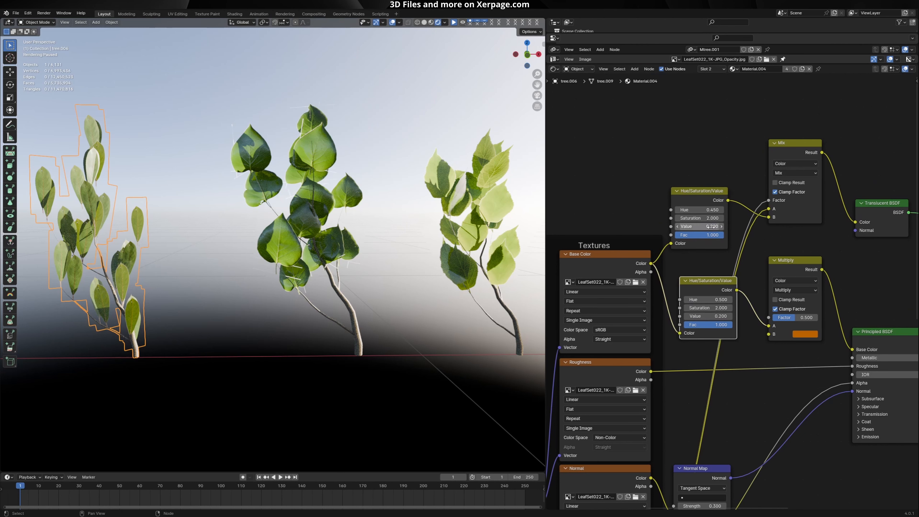
Examine how the Alpha texture and the upper Hue/Saturation/Value node feed the leaf material's Mix node.
scroll(733, 286, "down", 6)
middle_click_drag(773, 260, 693, 237)
left_click_drag(695, 183, 695, 183)
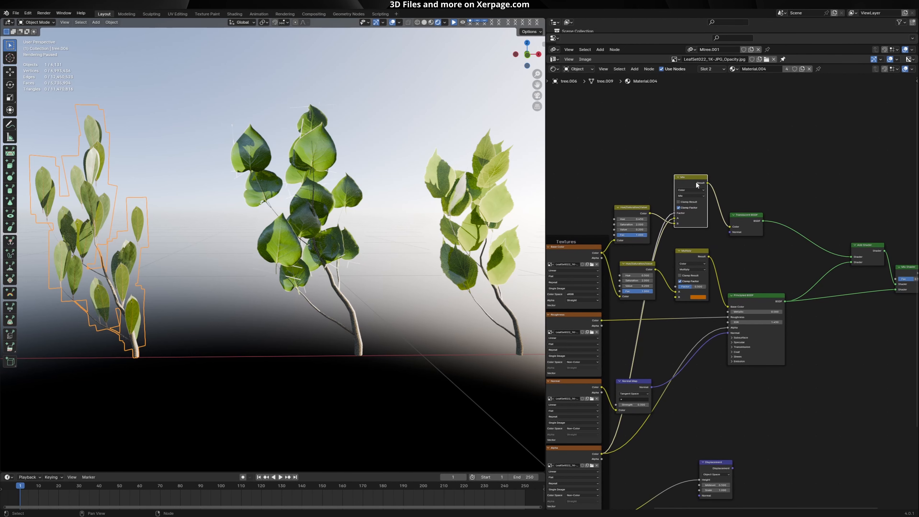
scroll(711, 218, "up", 4)
middle_click_drag(709, 228, 782, 195)
middle_click_drag(748, 377, 758, 301)
scroll(733, 294, "up", 4)
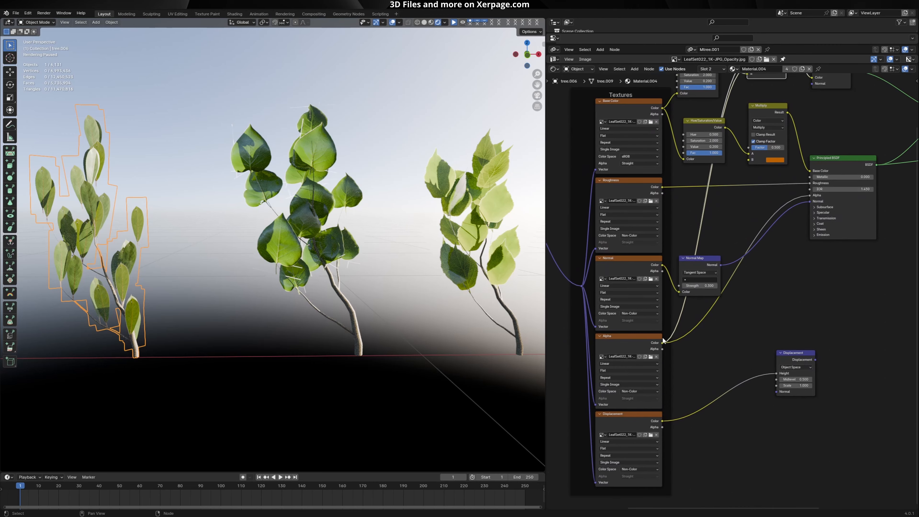
left_click_drag(657, 338, 653, 339)
middle_click_drag(756, 221, 729, 360)
scroll(730, 359, "up", 3)
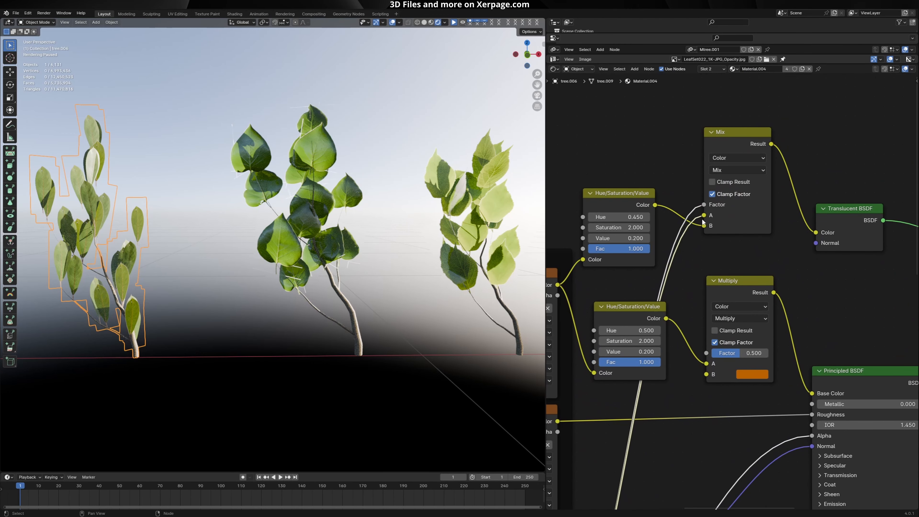
left_click_drag(650, 199, 651, 200)
scroll(846, 277, "down", 3)
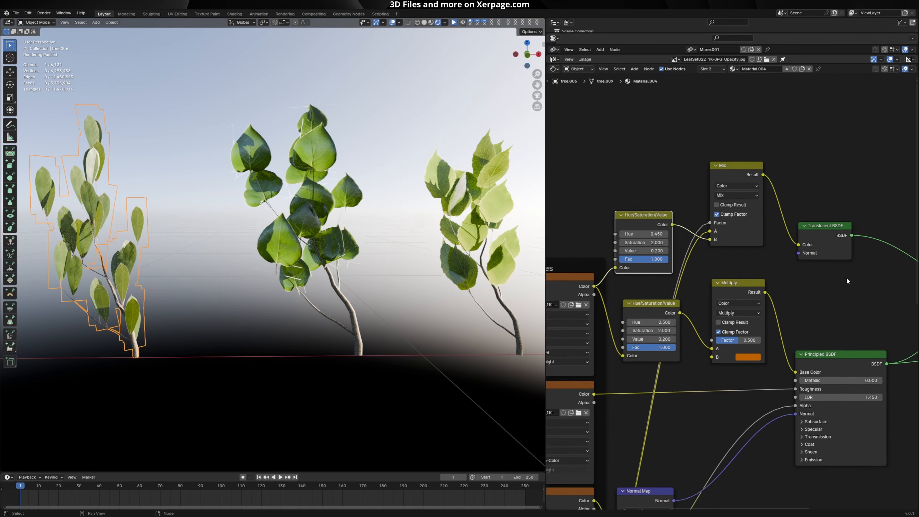
Examine how the Translucent BSDF connects to the Add Shader node in the leaf material.
middle_click_drag(845, 277, 784, 316)
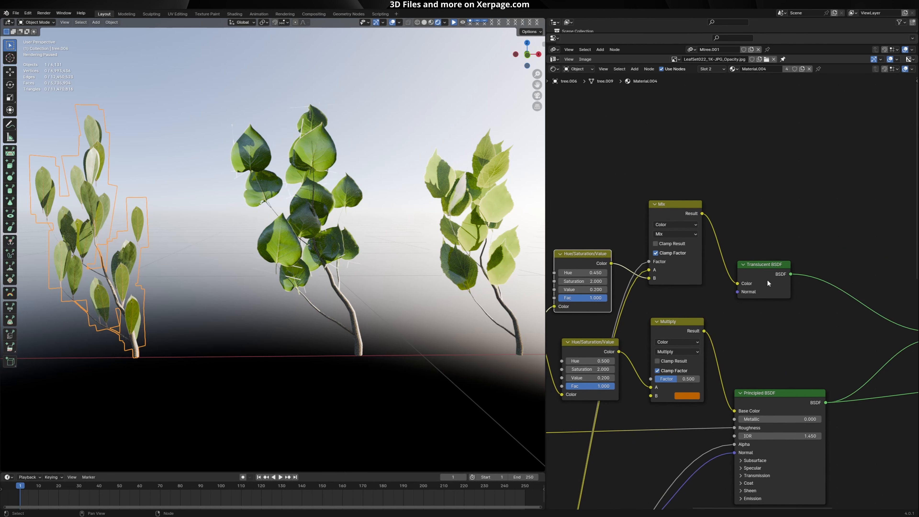
left_click(765, 267)
scroll(756, 275, "down", 3)
middle_click_drag(762, 304, 687, 263)
scroll(688, 263, "up", 2)
left_click_drag(780, 262, 776, 260)
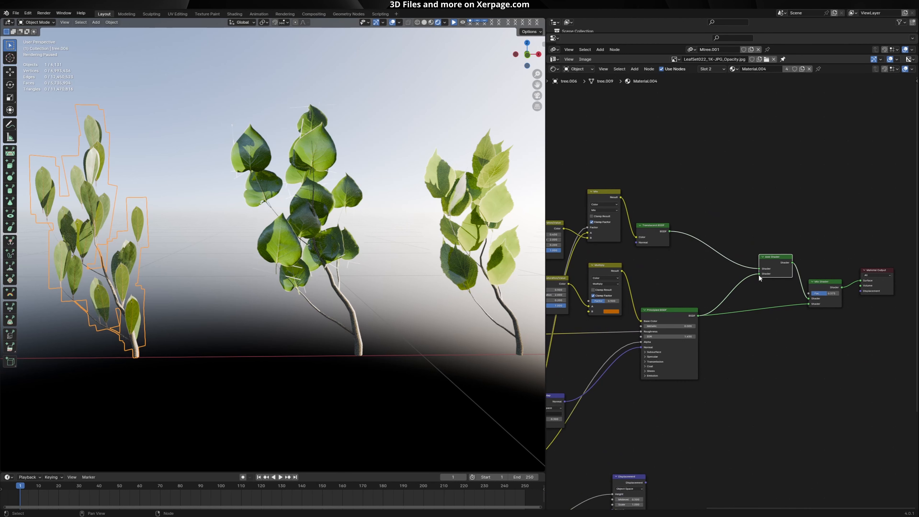
Examine the Principled BSDF with the Multiply and Hue/Saturation/Value nodes that color it, nudging the nodes slightly apart.
middle_click_drag(716, 279, 825, 222)
scroll(796, 251, "up", 3)
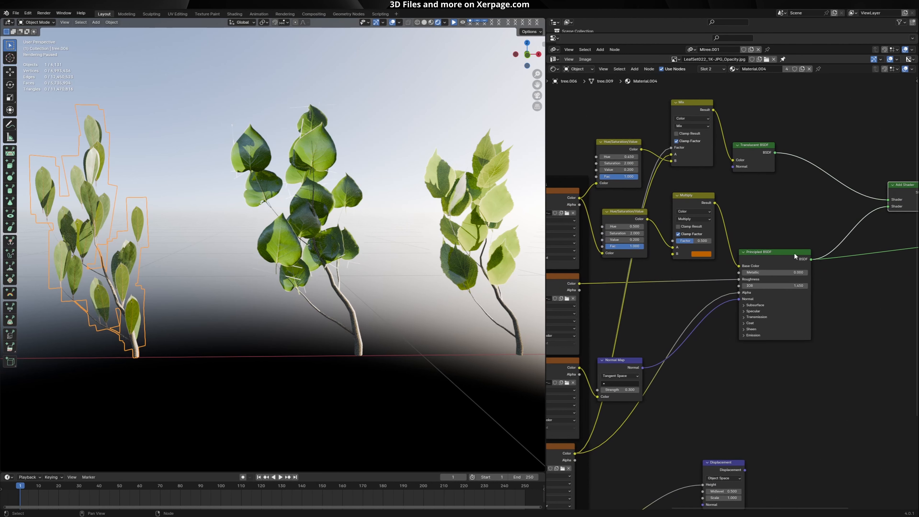
left_click_drag(767, 257, 778, 257)
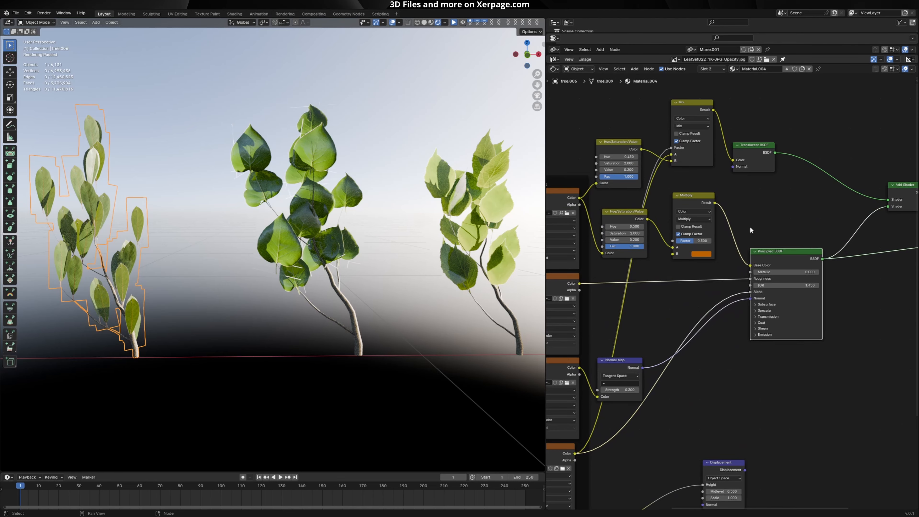
middle_click_drag(748, 235, 826, 260)
scroll(825, 260, "up", 2)
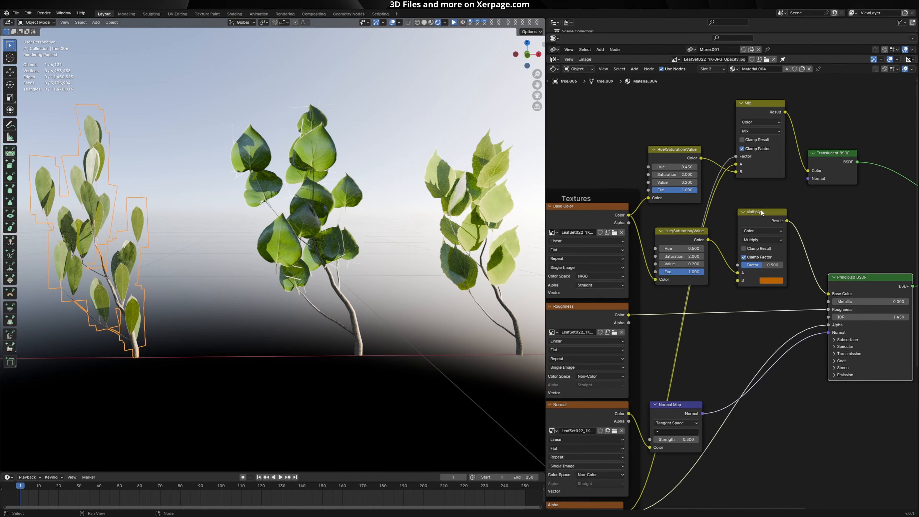
left_click_drag(757, 211, 764, 218)
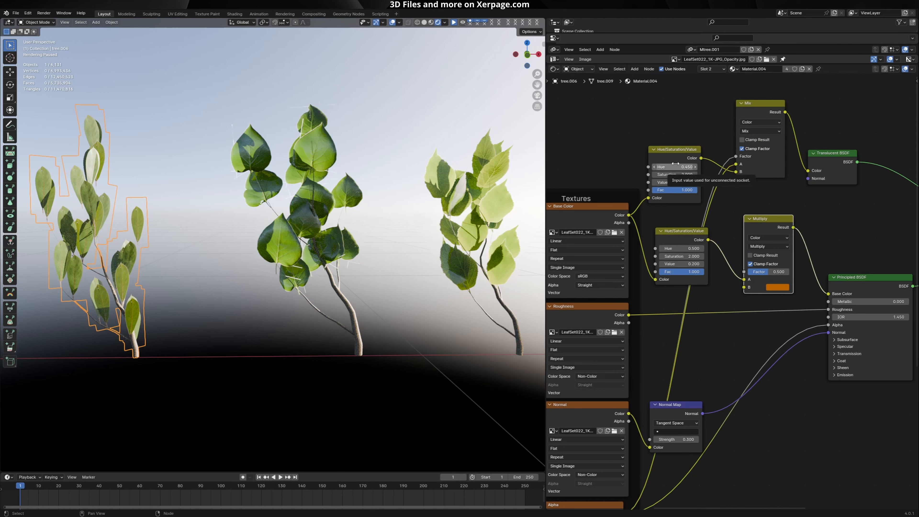
mouse_move(680, 150)
left_mouse_down()
mouse_move(670, 149)
mouse_move(679, 149)
left_mouse_up()
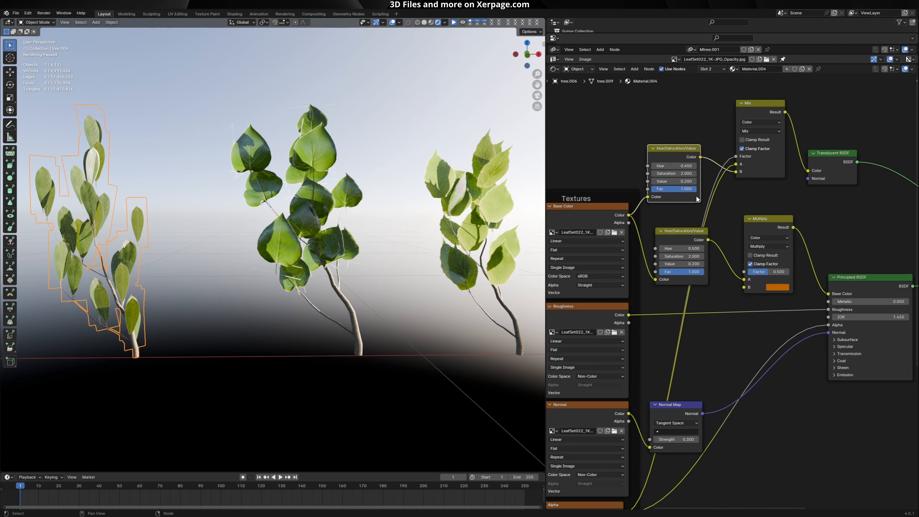
left_click_drag(685, 232, 686, 229)
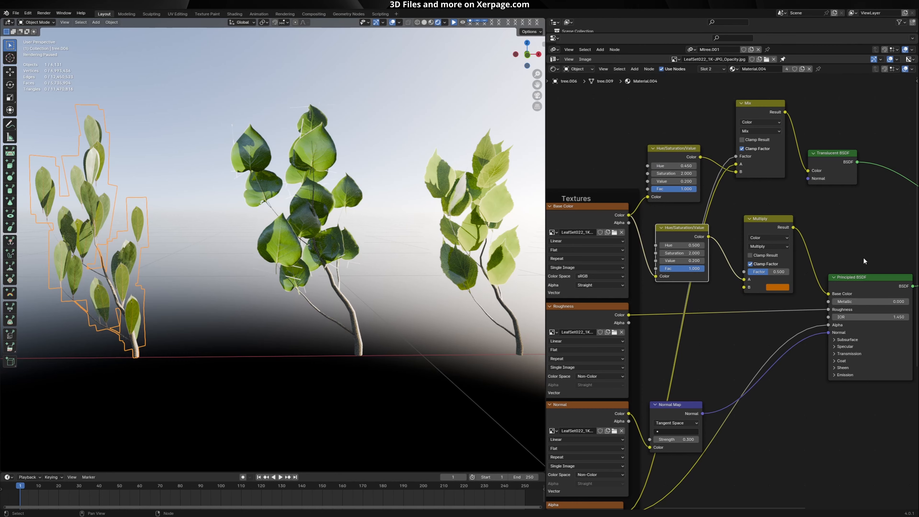
Examine how the Principled BSDF, Add Shader and Mix Shader nodes connect to the Material Output, nudging them slightly.
middle_click_drag(863, 258, 554, 271)
scroll(731, 327, "down", 2)
scroll(735, 286, "up", 6)
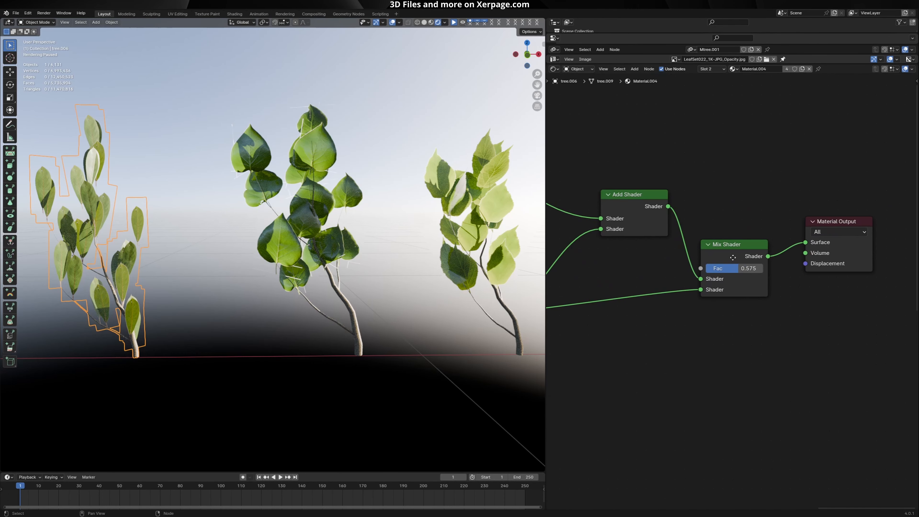
left_click_drag(733, 258, 735, 246)
scroll(731, 283, "down", 5)
middle_click_drag(680, 287, 754, 264)
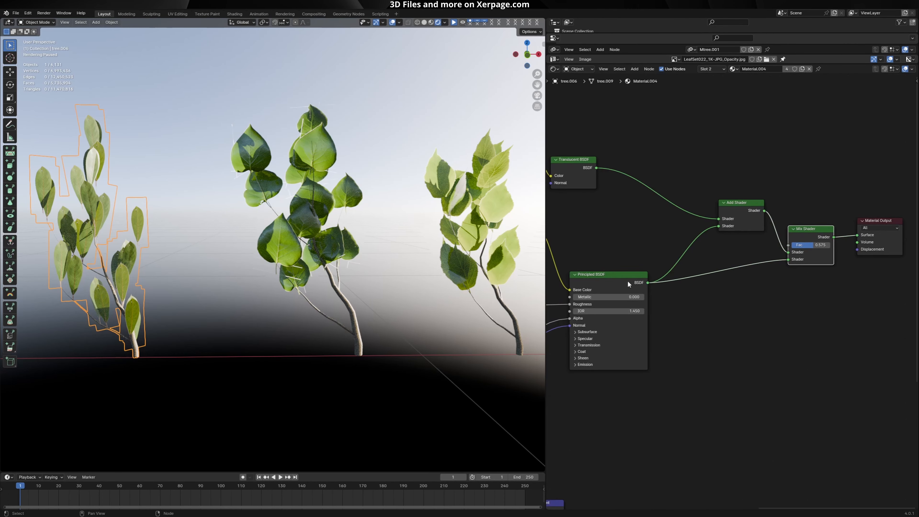
left_click_drag(628, 282, 626, 282)
left_click_drag(746, 204, 739, 203)
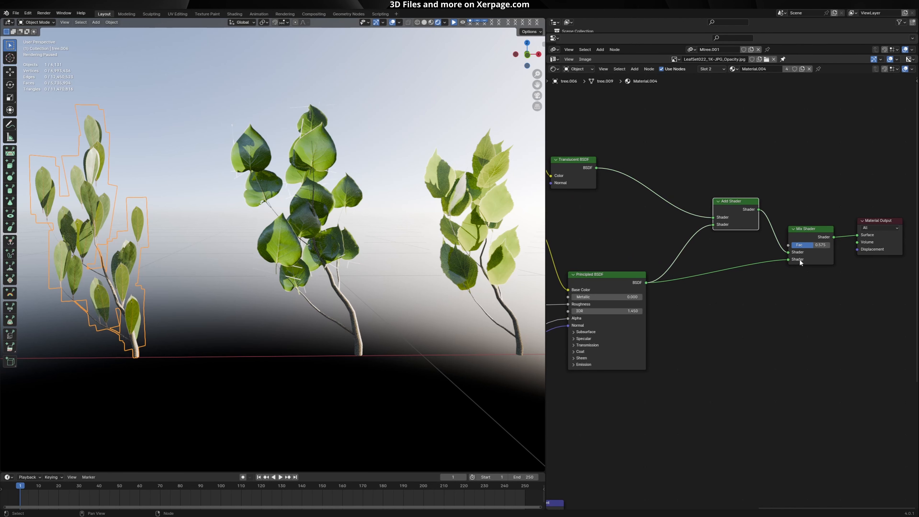
Examine the texture stack and the Displacement node fed by the Displacement texture, shifting that node slightly.
scroll(764, 303, "down", 10)
middle_click_drag(734, 336, 832, 297)
scroll(825, 303, "up", 5)
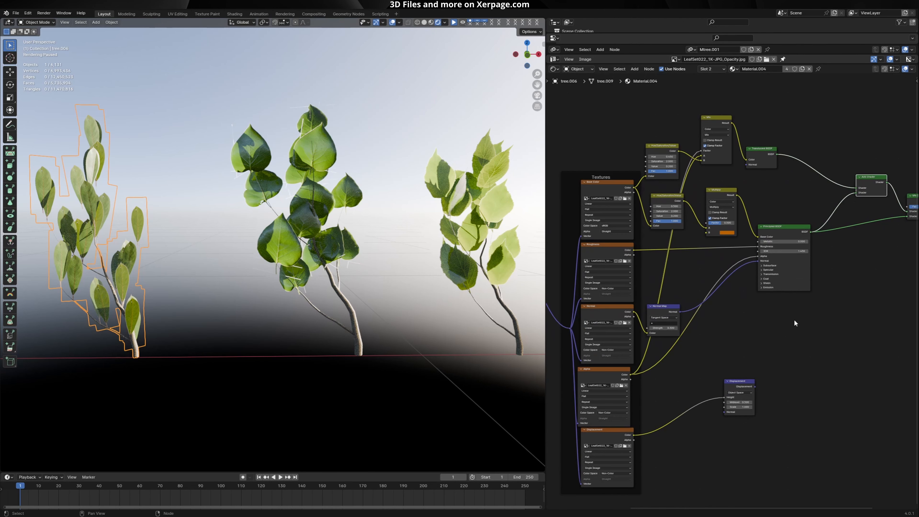
middle_click_drag(794, 342, 745, 293)
left_click(696, 334)
key("g")
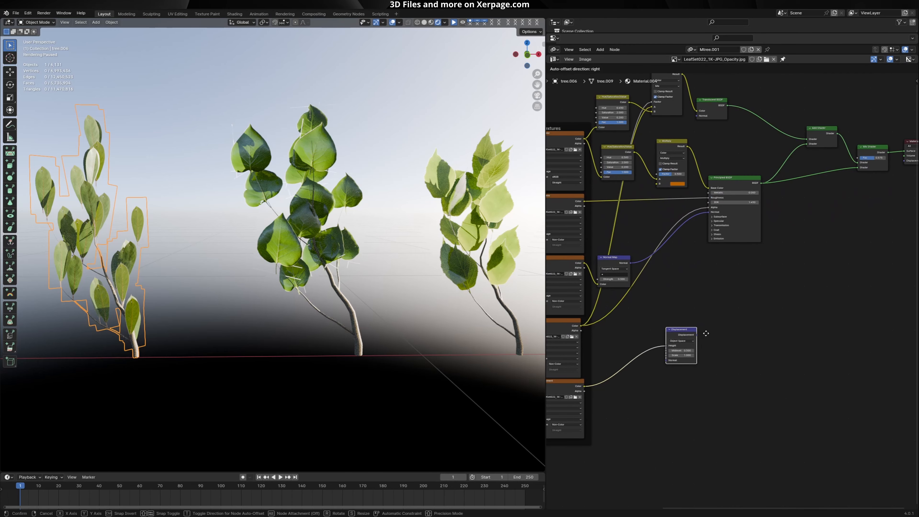
left_click(709, 335)
scroll(709, 335, "down", 1)
middle_click_drag(709, 336, 718, 375)
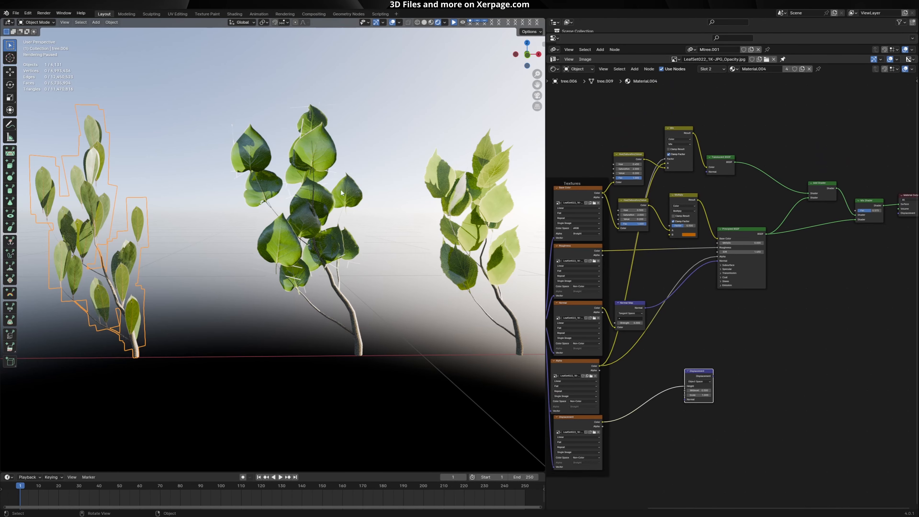
Select the middle tree and examine how its Ambient Occlusion and Base Color textures combine in the Multiply node.
left_click(323, 147)
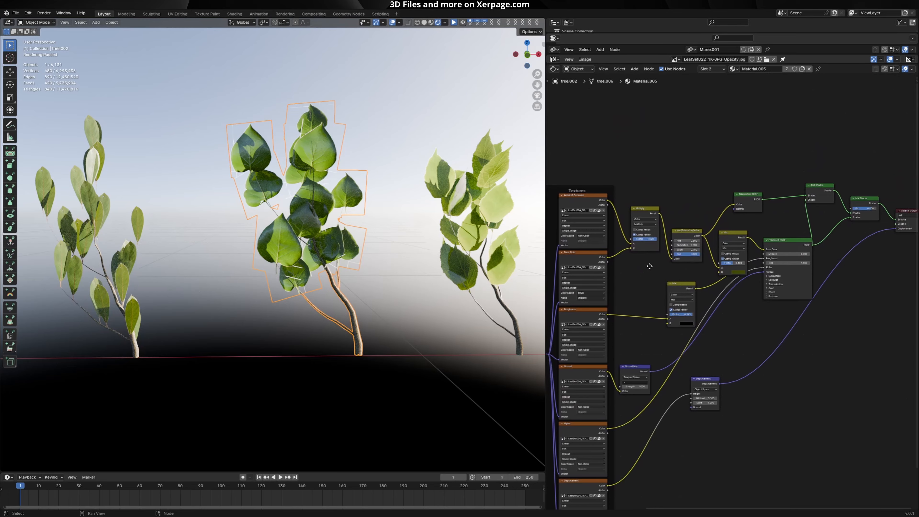
middle_click_drag(653, 267, 694, 251)
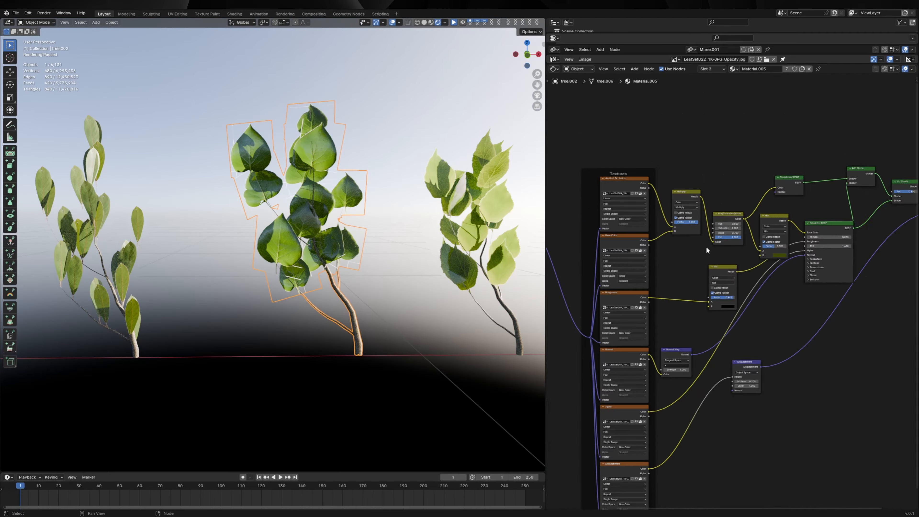
scroll(710, 248, "up", 3)
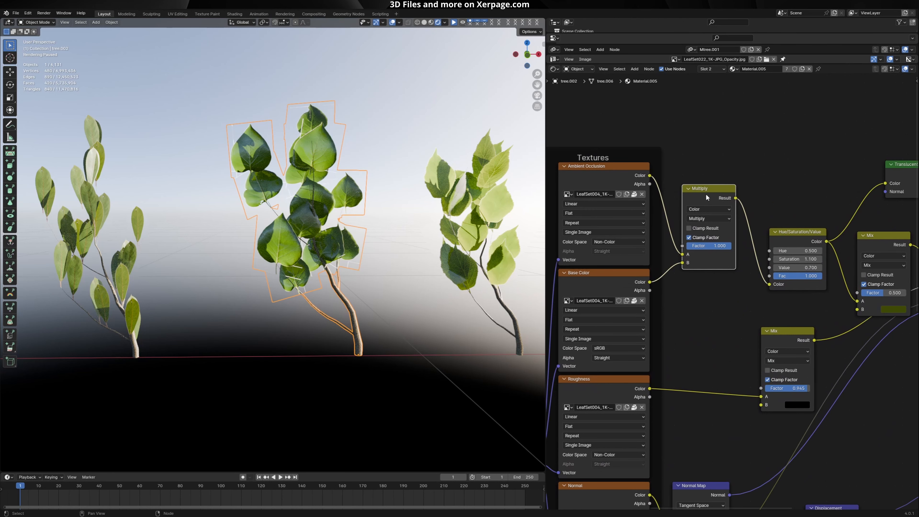
left_click_drag(706, 194, 711, 194)
left_click_drag(615, 168, 617, 169)
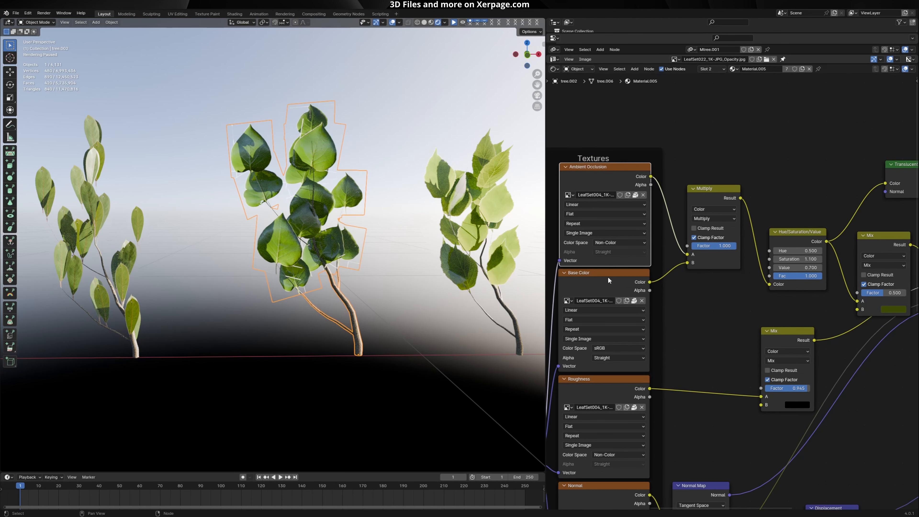
left_click(608, 278)
Examine the Hue/Saturation/Value node and the Mix node before Base Color, displaying the Mix node's B color as a hex value.
middle_click_drag(741, 284, 565, 307)
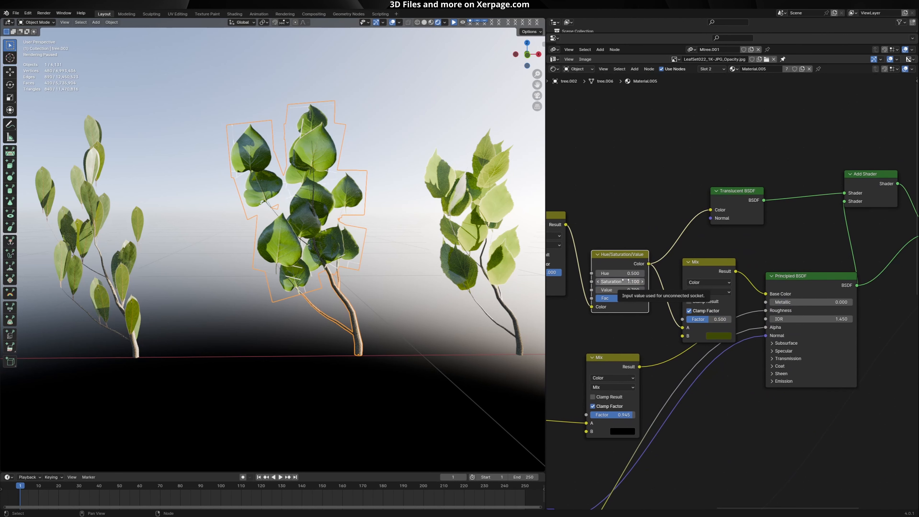
middle_click_drag(766, 252, 664, 235)
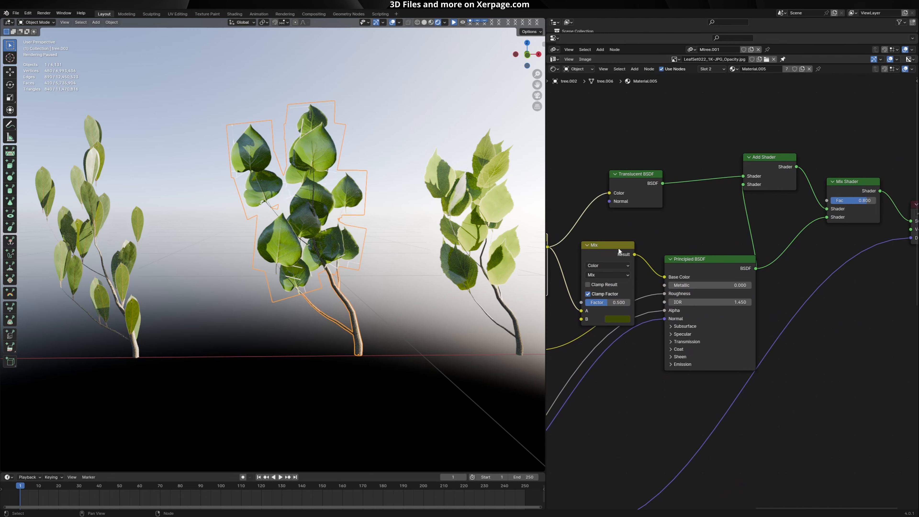
left_click_drag(619, 248, 618, 248)
middle_click_drag(659, 242, 722, 222)
left_click(680, 298)
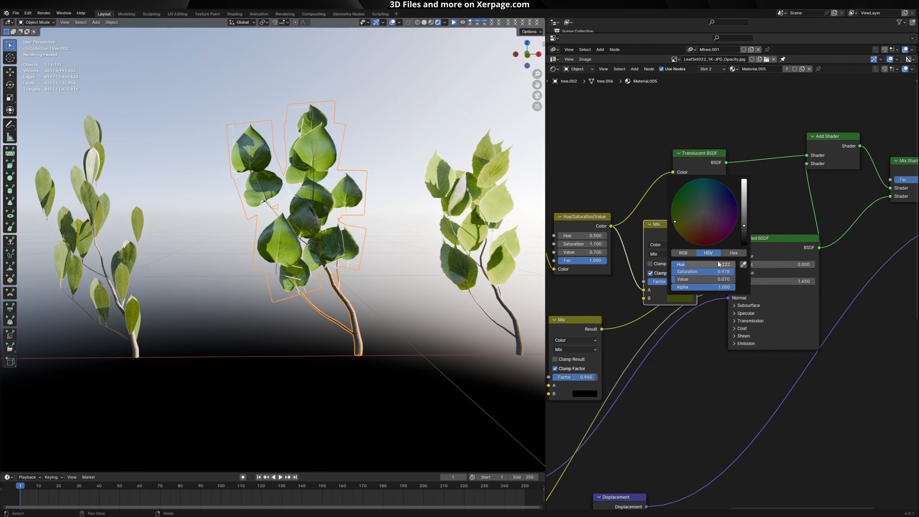
left_click(726, 253)
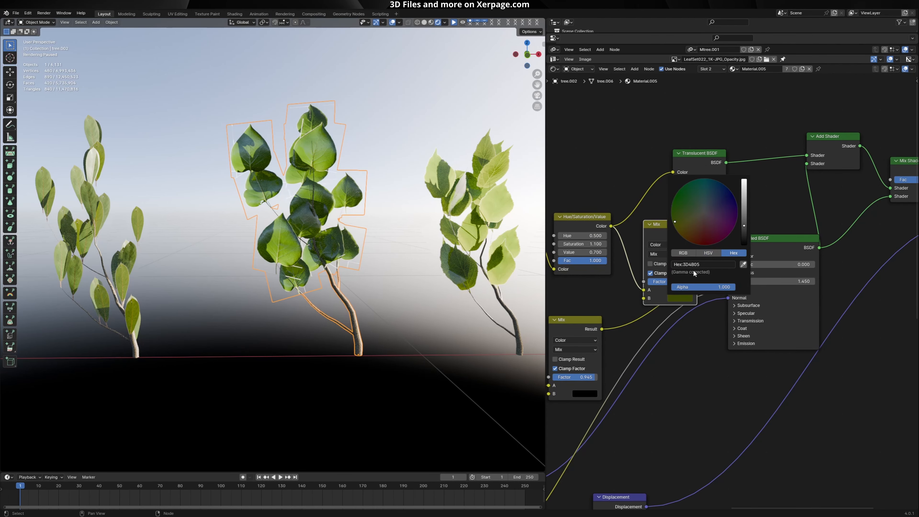
scroll(704, 357, "down", 4)
scroll(712, 329, "down", 1)
Examine how the Hue/Saturation/Value node feeds the Translucent BSDF, Add Shader and Mix Shader, nudging the nodes slightly.
middle_click_drag(708, 243, 700, 260)
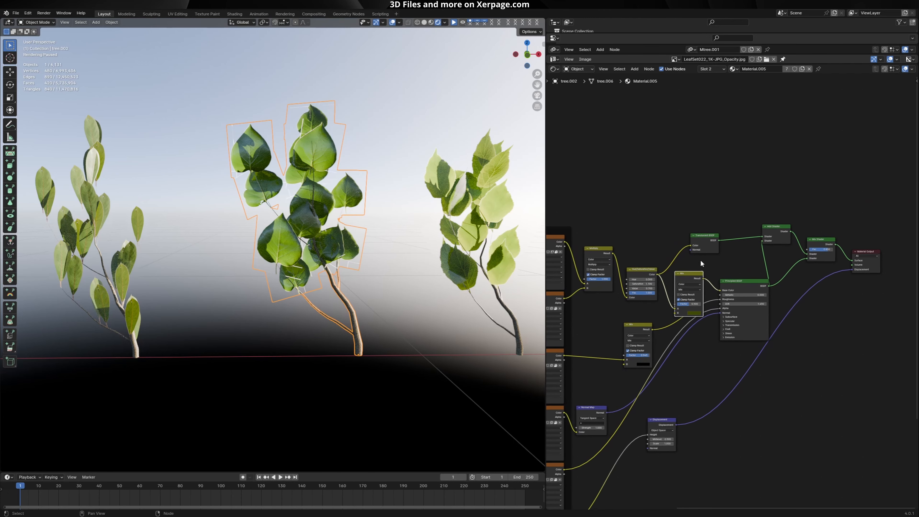
left_click_drag(642, 272, 640, 273)
left_click_drag(708, 243, 702, 241)
scroll(771, 232, "up", 2)
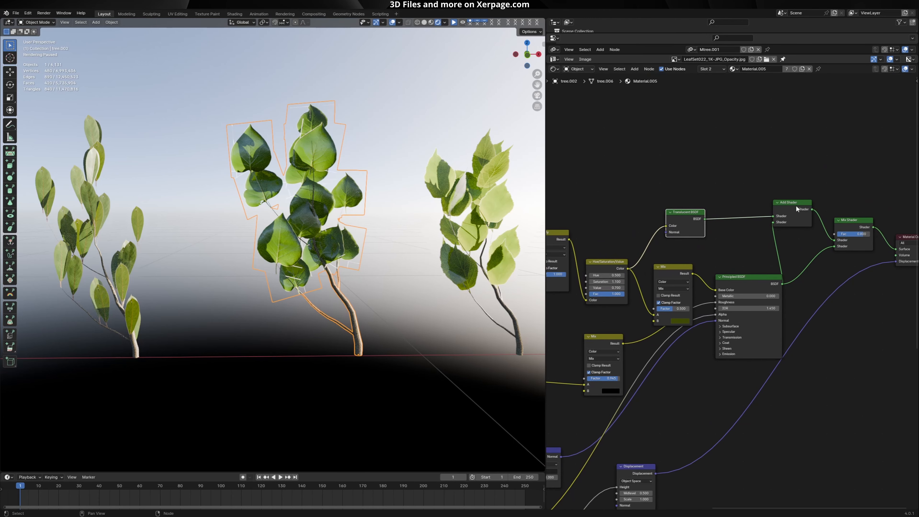
left_click_drag(795, 209, 794, 222)
left_click_drag(855, 222, 847, 218)
scroll(855, 235, "up", 1)
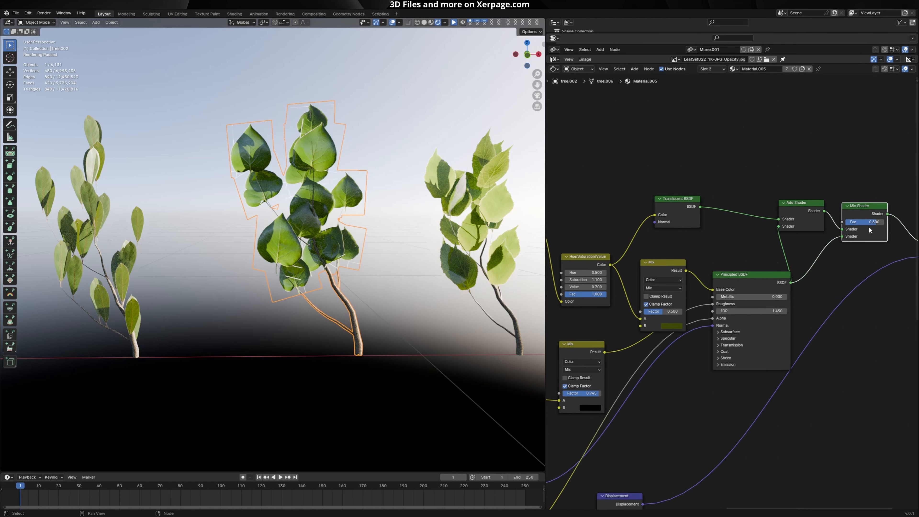
Examine the Roughness texture's Mix node with its black B color, plus the Displacement and Normal Map nodes.
scroll(865, 231, "down", 9)
middle_click_drag(670, 370, 769, 316)
scroll(723, 304, "up", 5)
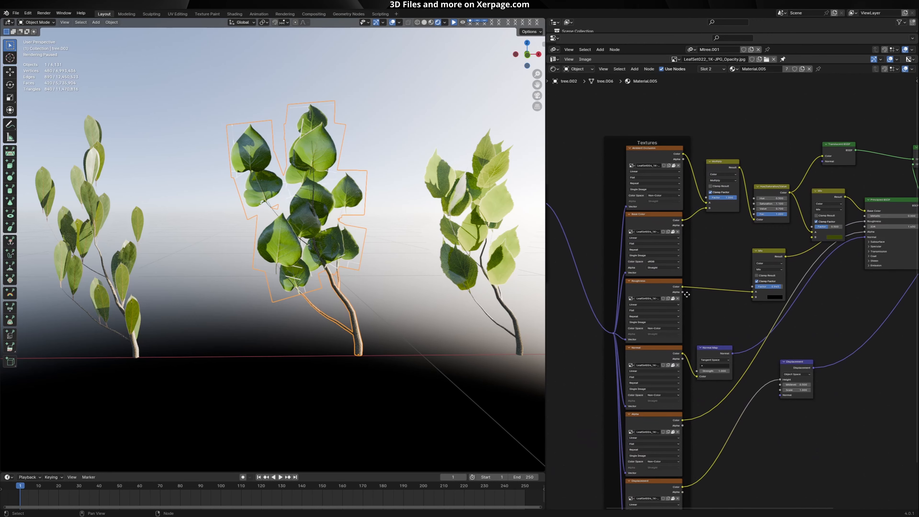
middle_click_drag(714, 281, 684, 298)
scroll(694, 295, "up", 5)
scroll(763, 322, "up", 2)
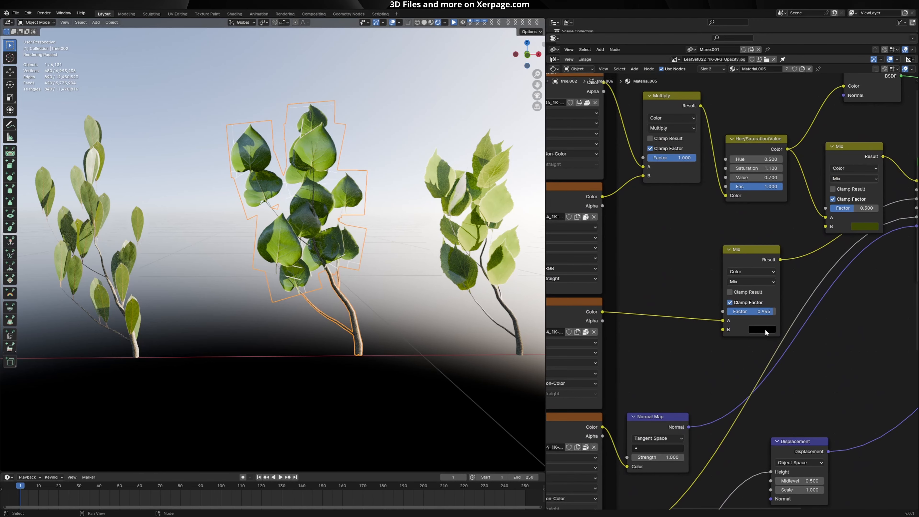
left_click(766, 329)
scroll(787, 320, "down", 3)
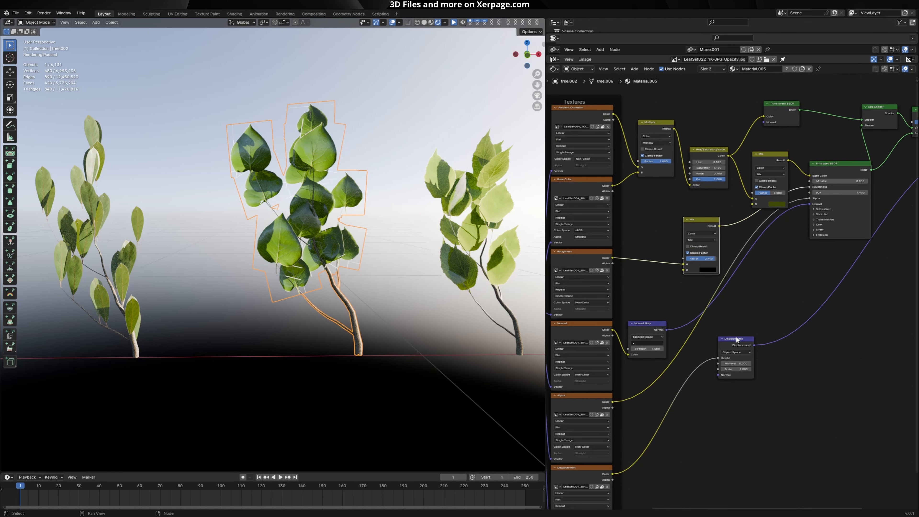
left_click_drag(736, 342, 734, 342)
left_click_drag(650, 331, 656, 323)
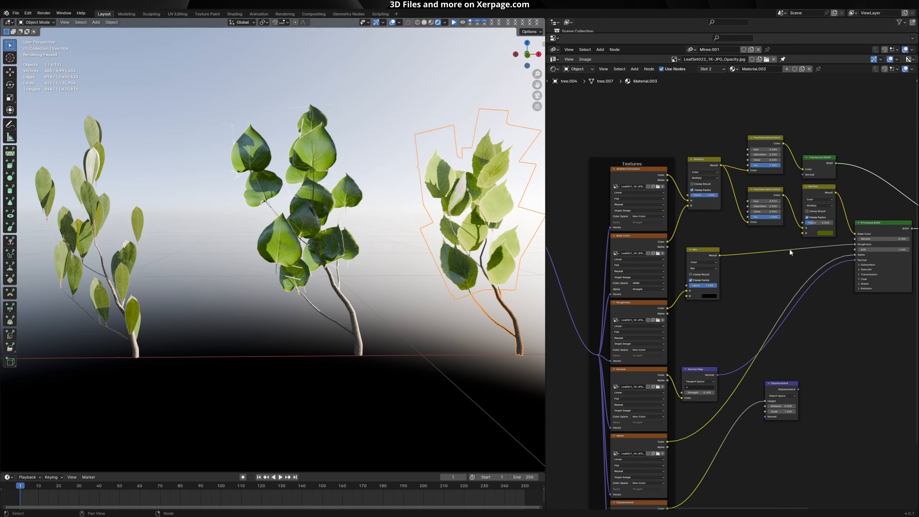
On the tree with light green serrated leaves, examine the Multiply node joining the Ambient Occlusion and Base Color textures.
scroll(789, 249, "down", 2)
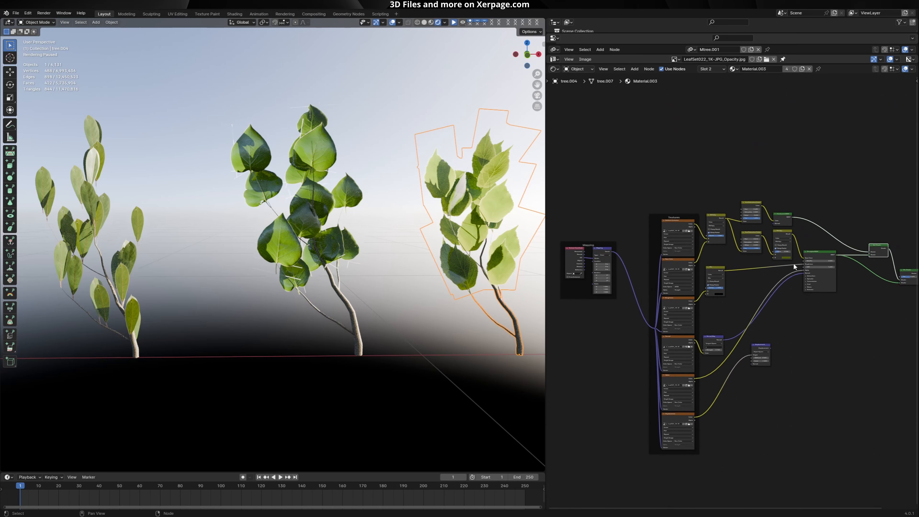
scroll(756, 277, "up", 4)
scroll(718, 200, "up", 2)
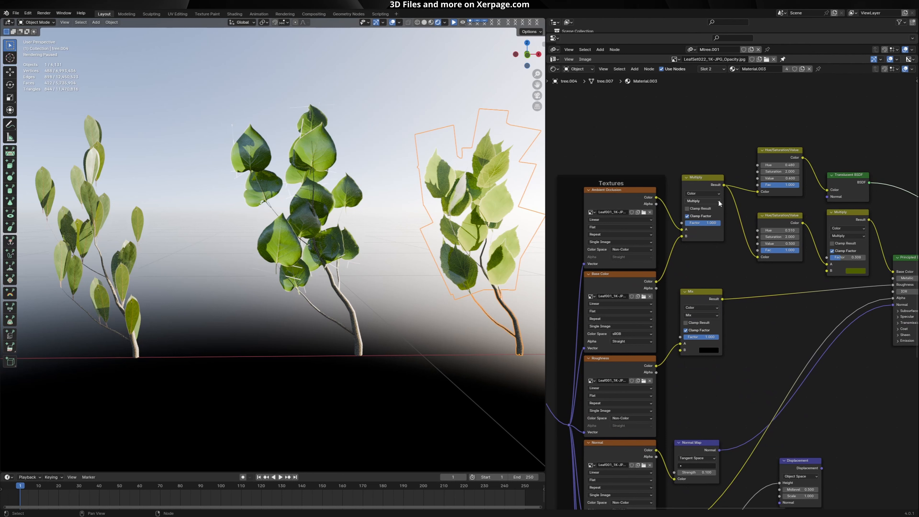
left_click(703, 184)
scroll(722, 220, "up", 2)
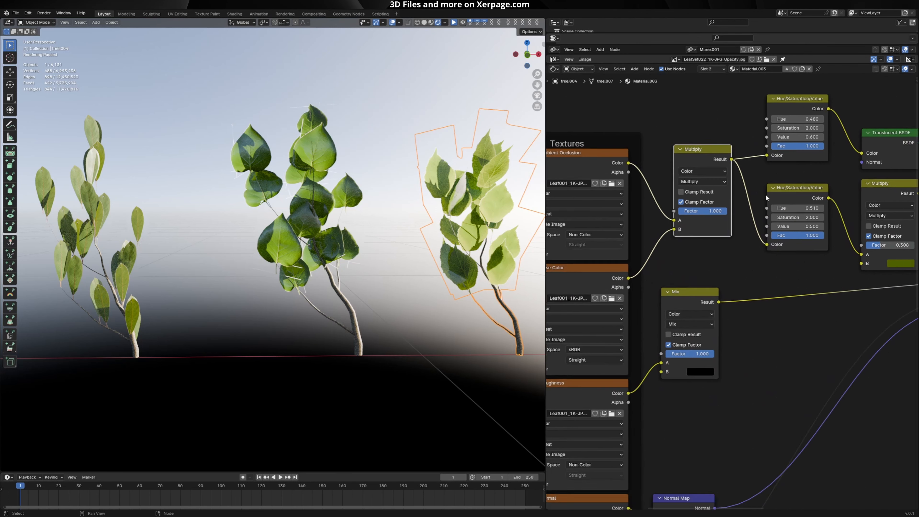
Examine the two Hue/Saturation/Value nodes after the Multiply node and the upper one's link to the Translucent BSDF.
scroll(766, 198, "down", 1)
left_click_drag(770, 131, 800, 306)
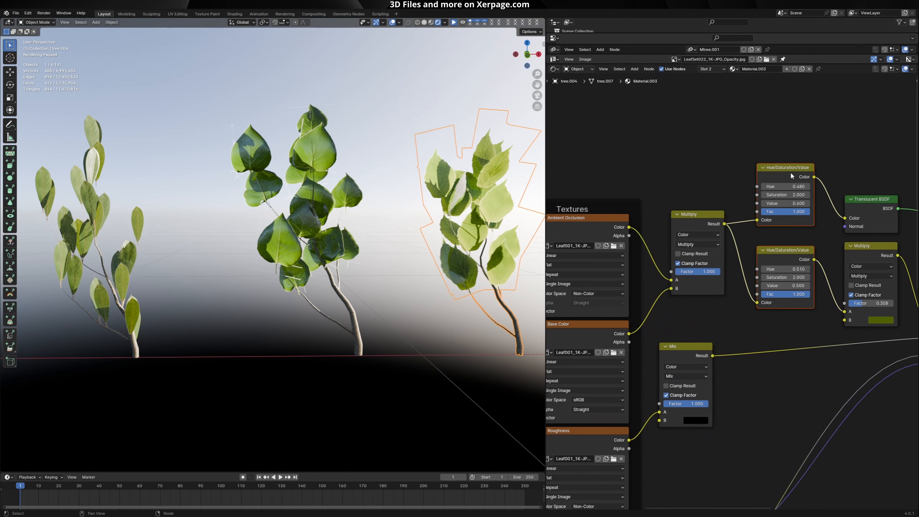
left_click_drag(794, 168, 794, 178)
left_click(815, 158)
scroll(824, 192, "up", 3)
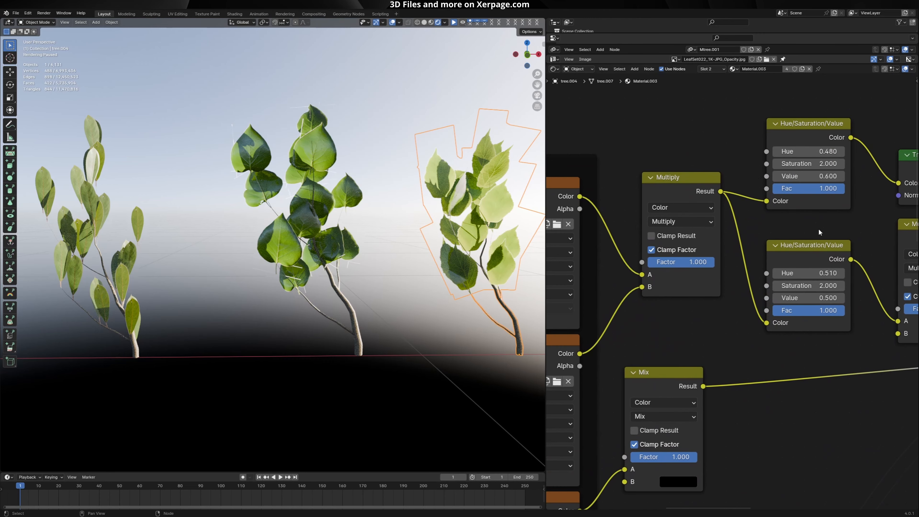
scroll(816, 224, "down", 3)
left_click_drag(812, 174, 809, 176)
left_click_drag(880, 199, 870, 195)
scroll(870, 194, "up", 3)
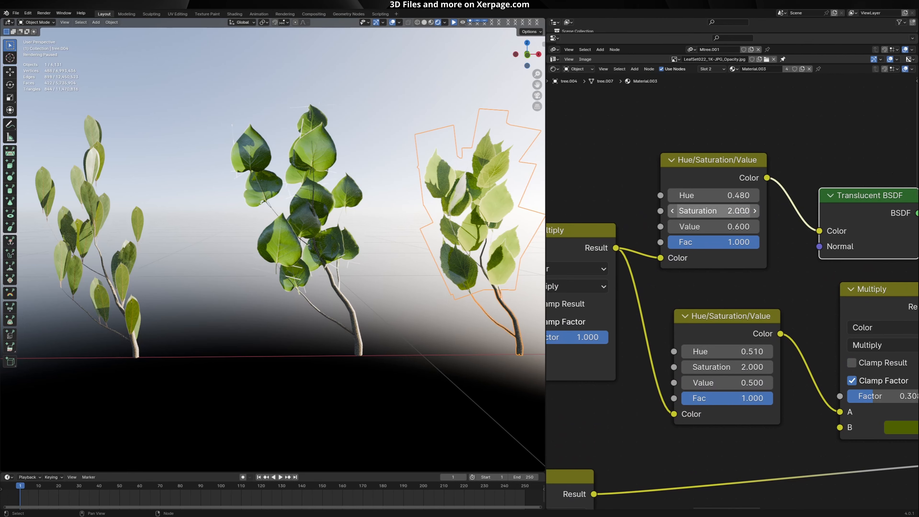
Examine the lower Hue/Saturation/Value node and the Multiply node with green color feeding the Principled BSDF's Base Color.
scroll(740, 211, "down", 4)
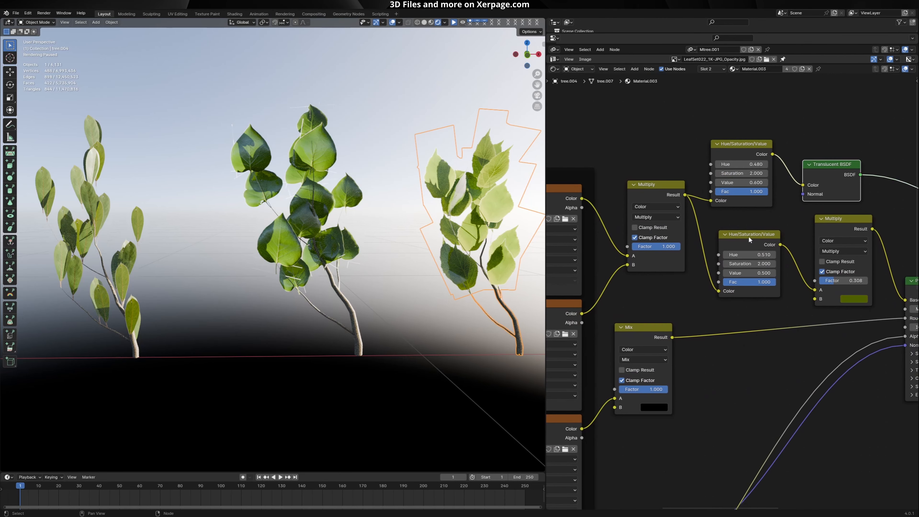
left_click(748, 236)
scroll(764, 243, "up", 2)
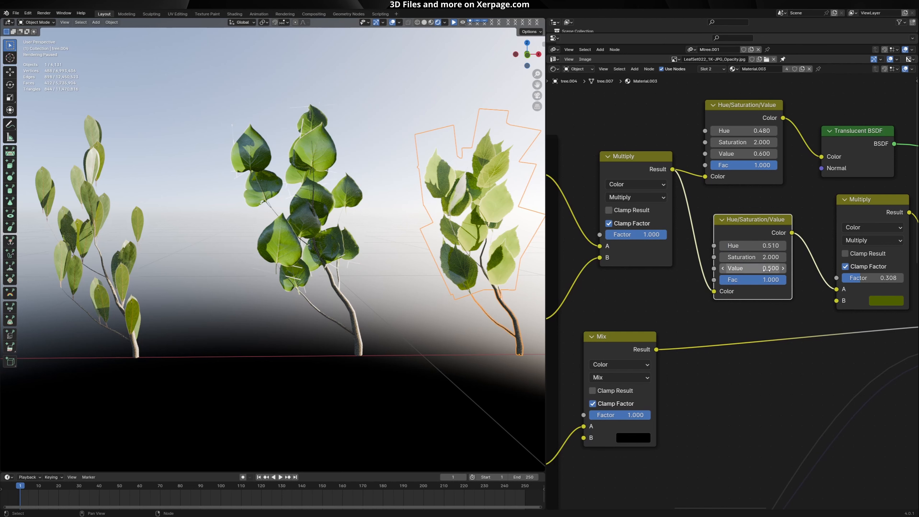
scroll(781, 270, "down", 3)
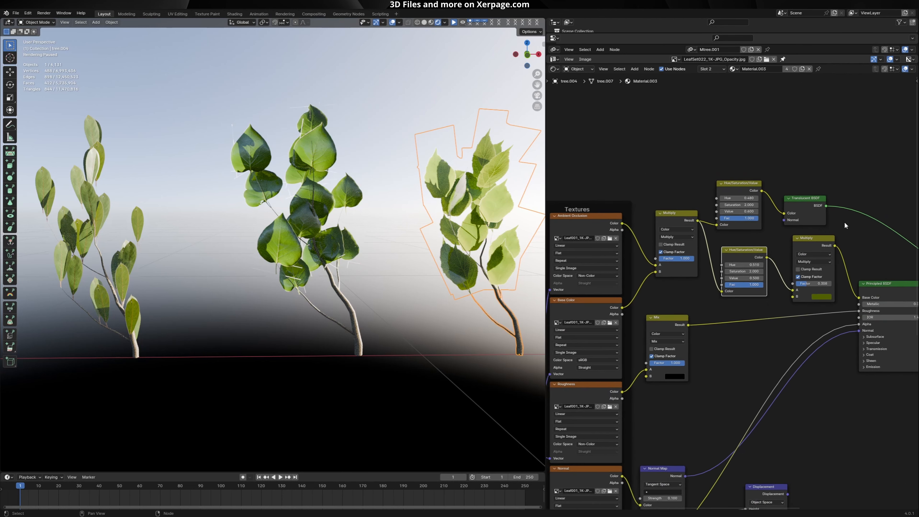
middle_click_drag(845, 222, 726, 186)
scroll(672, 224, "up", 4)
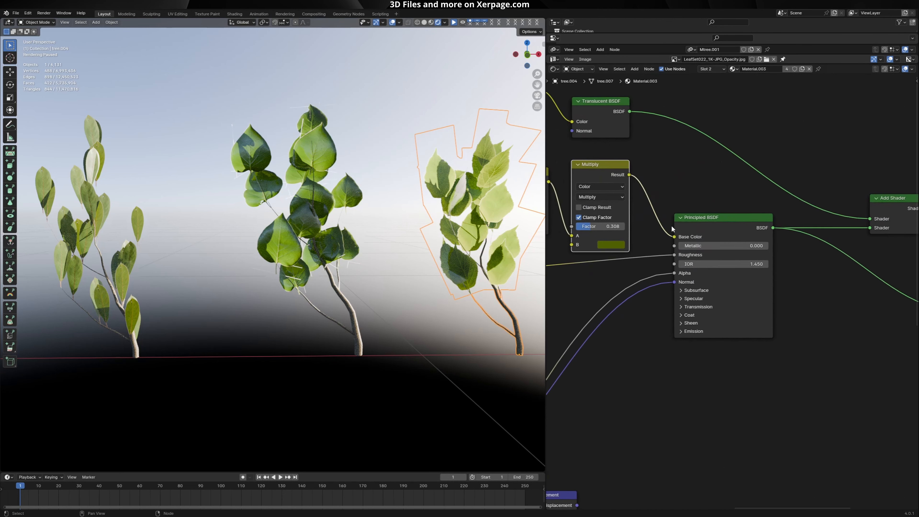
left_click(656, 243)
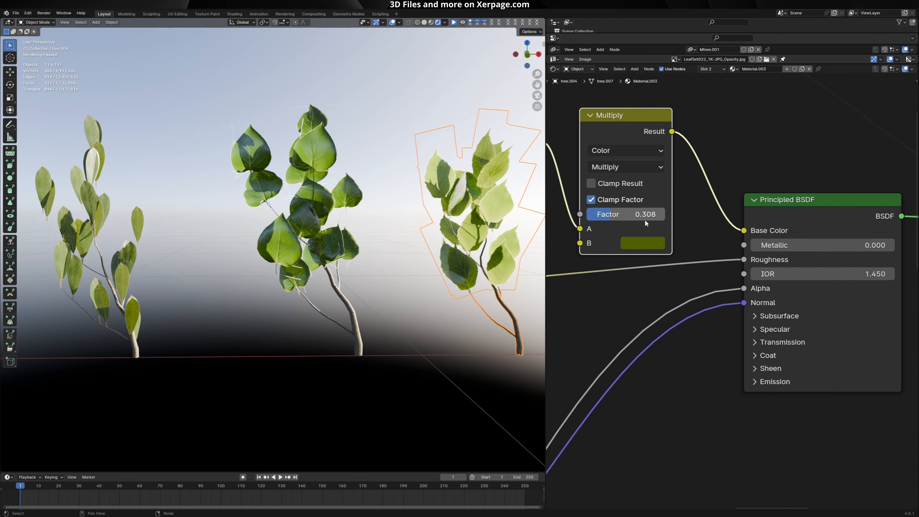
scroll(706, 237, "down", 5)
left_click_drag(761, 265, 765, 266)
Examine the Add Shader and Mix Shader links to the Material Output, moving both nodes slightly for clarity.
middle_click_drag(812, 259, 651, 219)
scroll(653, 225, "up", 3)
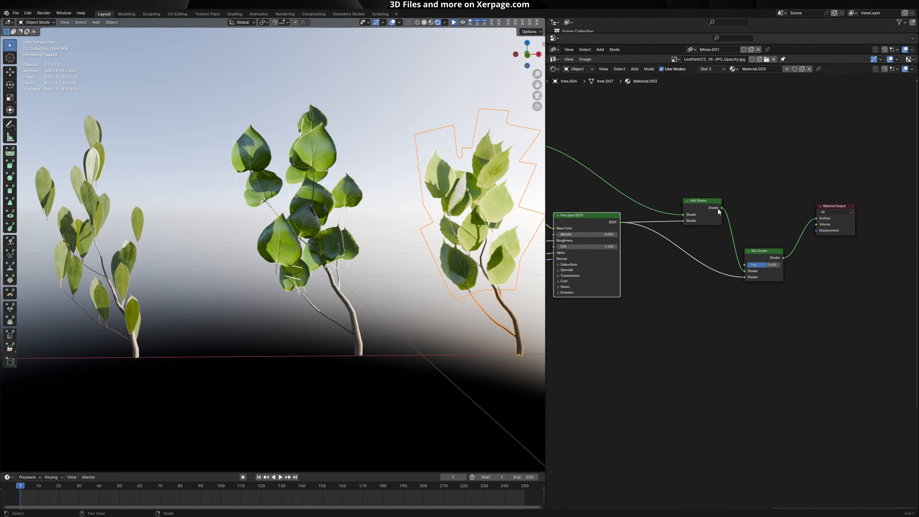
left_click_drag(707, 206, 700, 188)
middle_click_drag(742, 190, 820, 215)
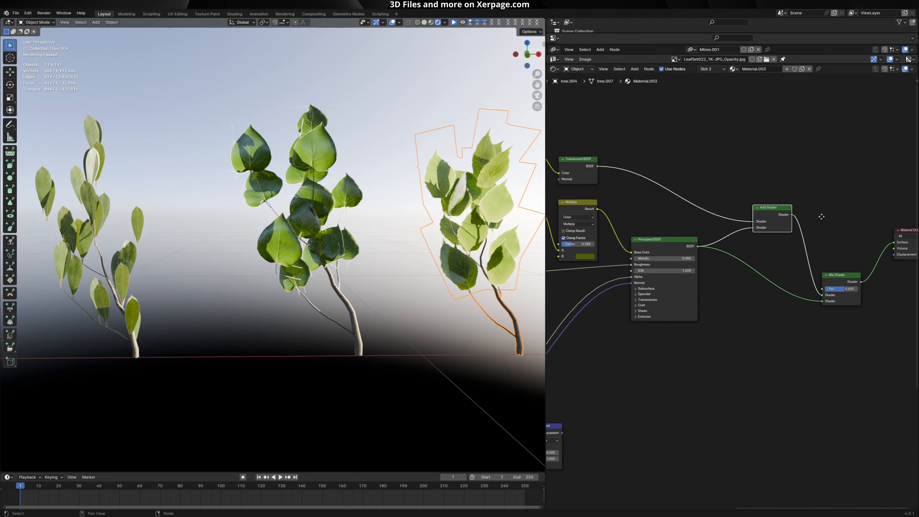
left_click_drag(773, 216, 771, 218)
left_click_drag(844, 293, 837, 279)
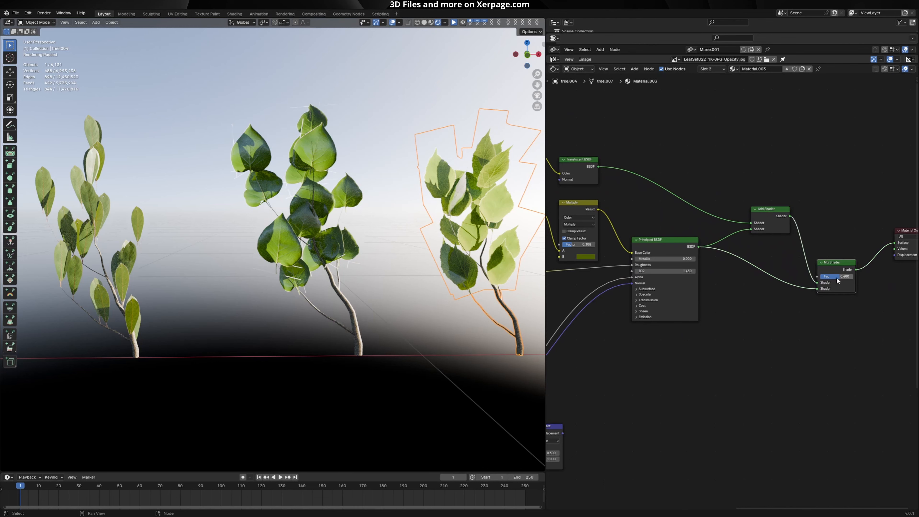
Examine the texture stack and the Roughness, Normal and Displacement branches of the serrated-leaf material.
scroll(786, 281, "down", 3)
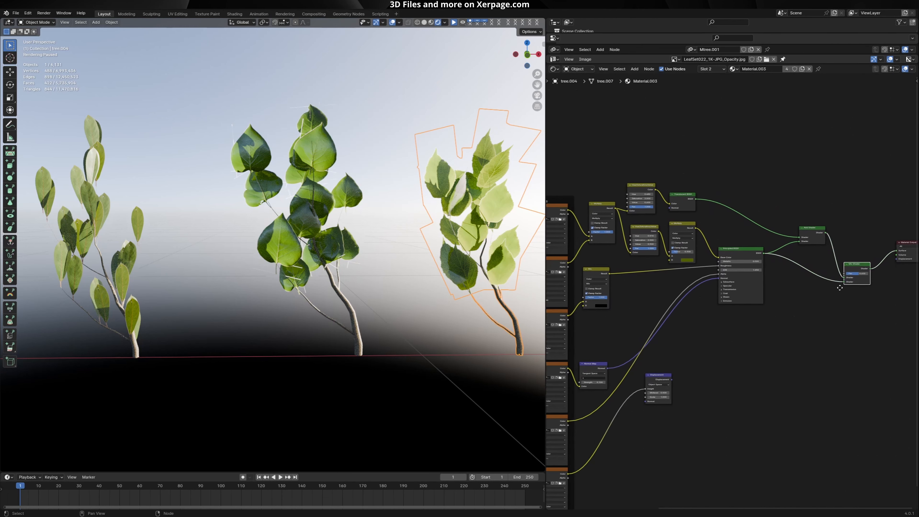
middle_click_drag(654, 296, 729, 289)
scroll(728, 287, "up", 4)
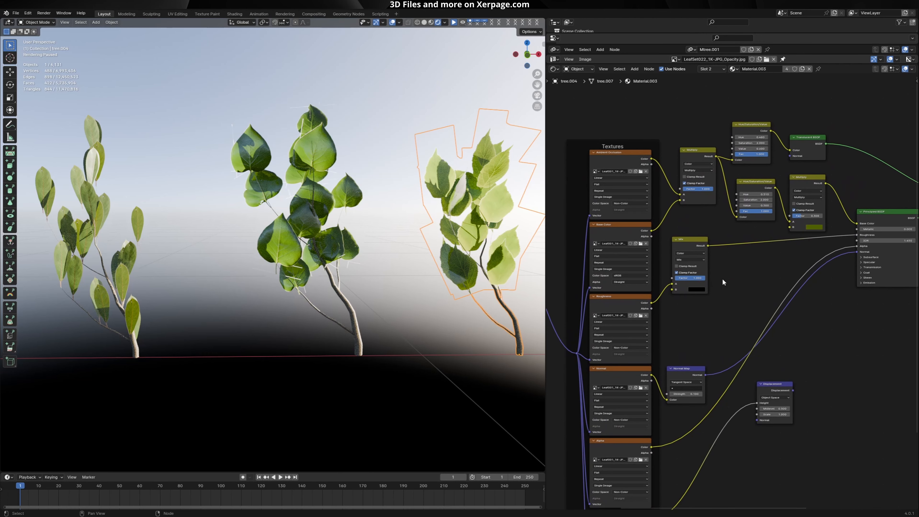